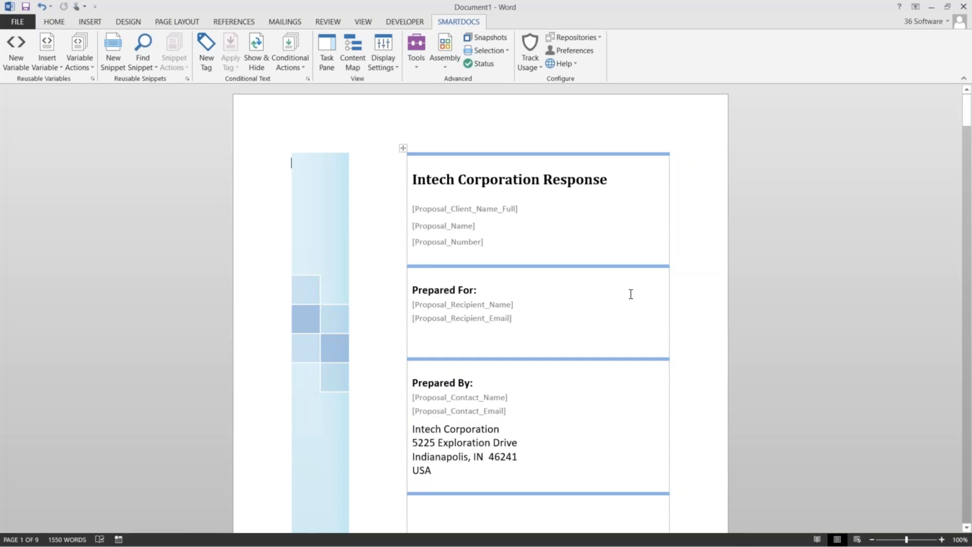
# Show the SmartDocs variables panel and select the Proposal_Client_Name_Full and Proposal_Name placeholders
pyautogui.scroll(-1, 630, 294)
pyautogui.scroll(1, 631, 294)
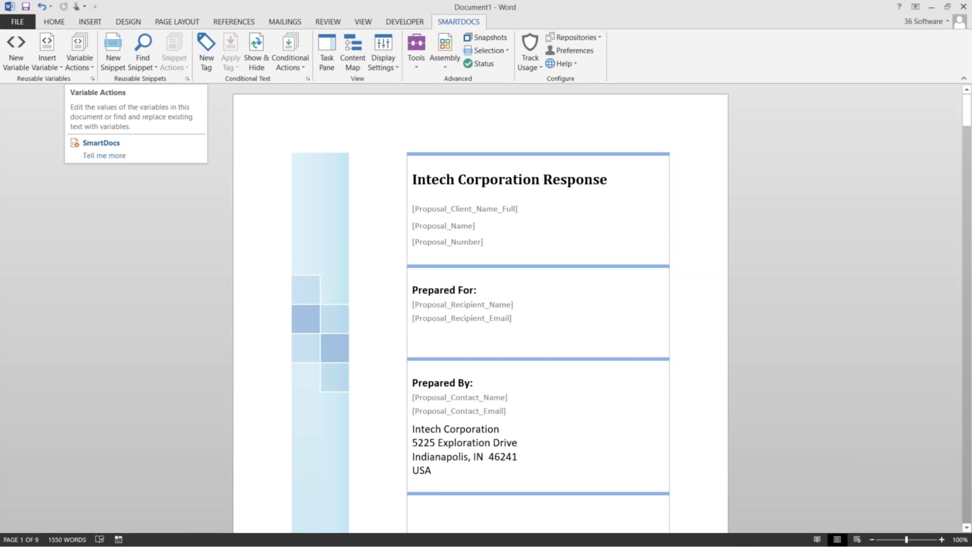
pyautogui.click(326, 70)
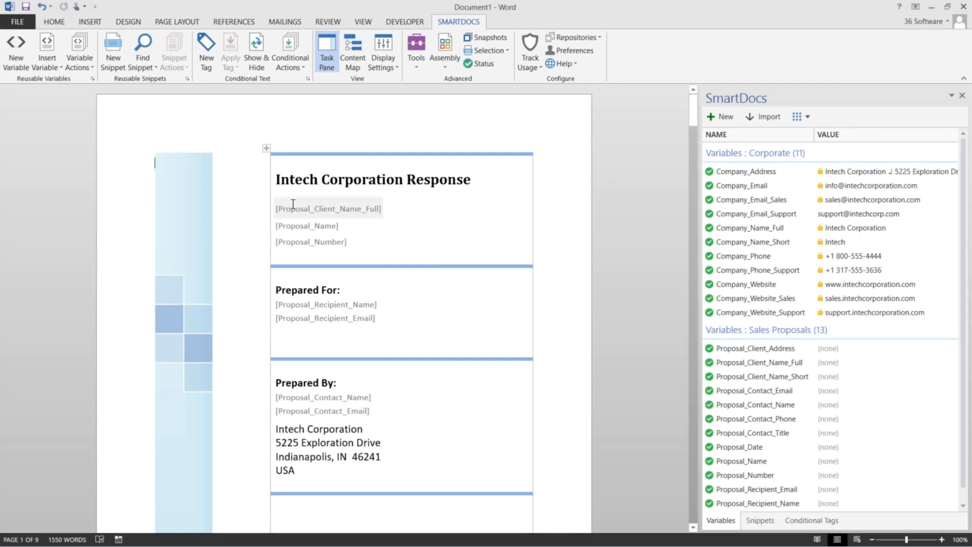
pyautogui.click(327, 210)
pyautogui.click(306, 227)
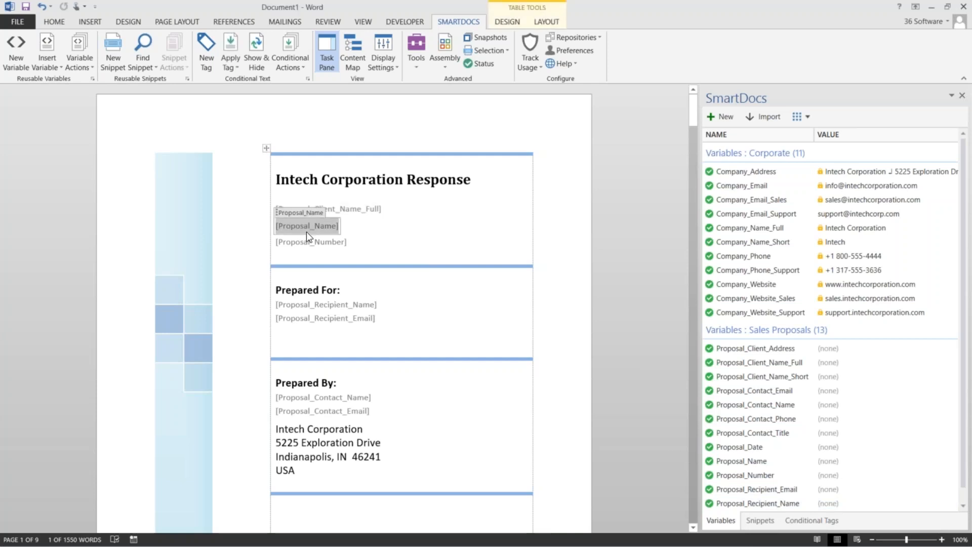
pyautogui.press('Up')
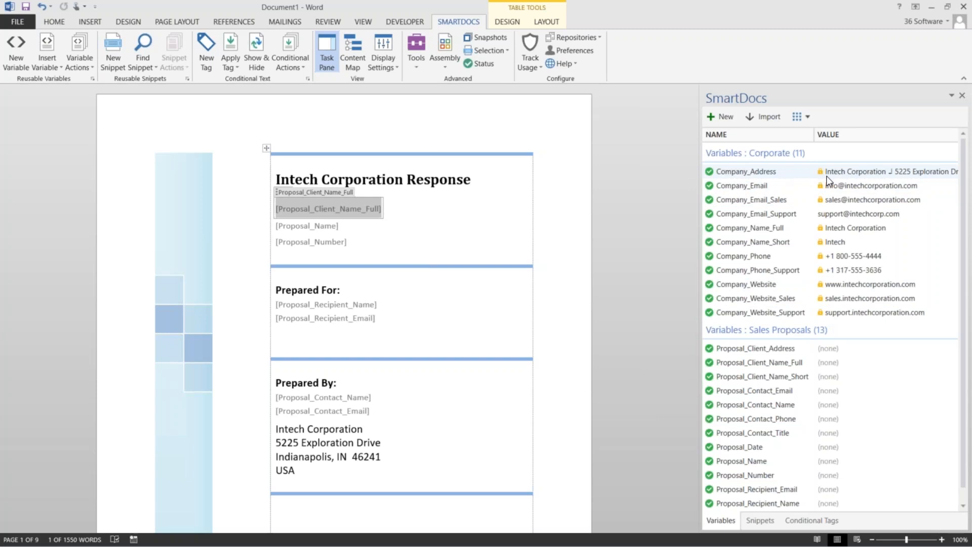
pyautogui.click(336, 442)
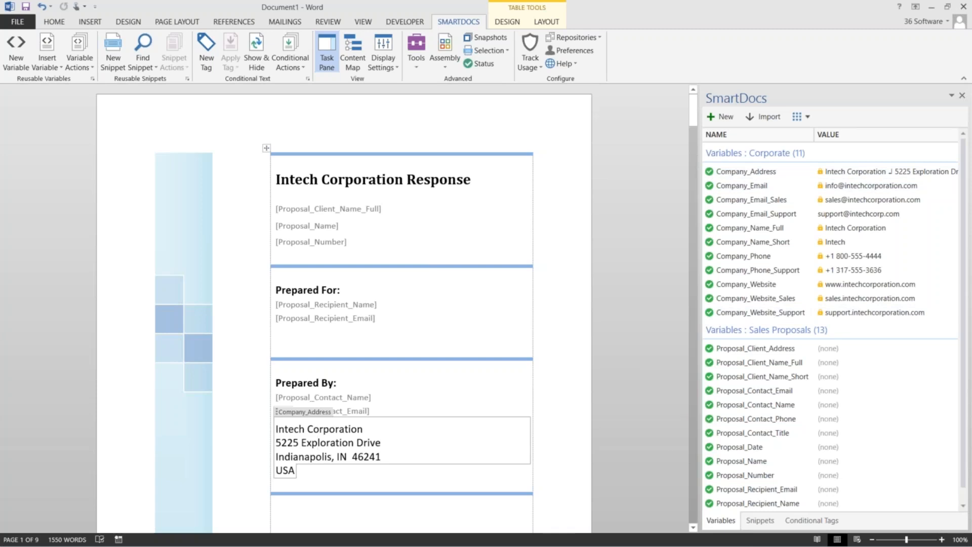
pyautogui.click(324, 209)
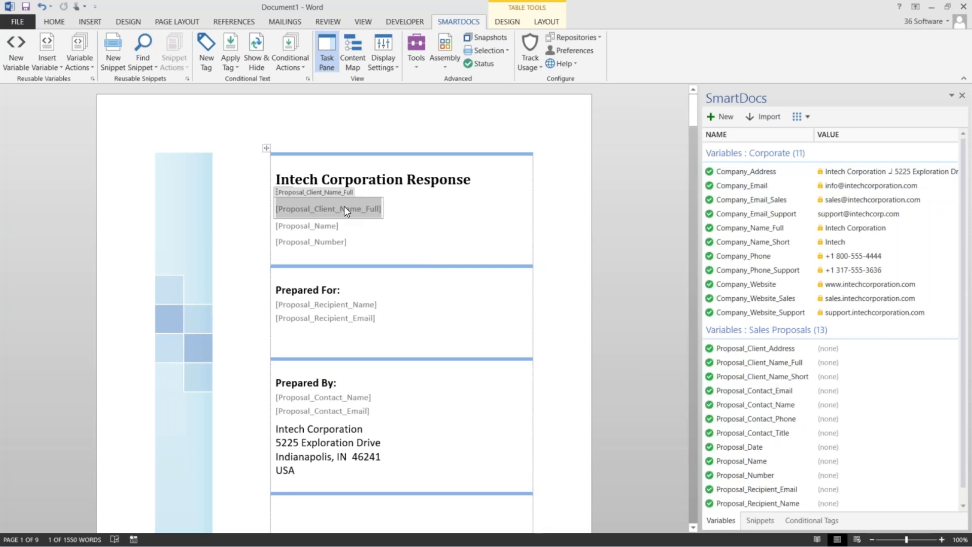
pyautogui.click(319, 226)
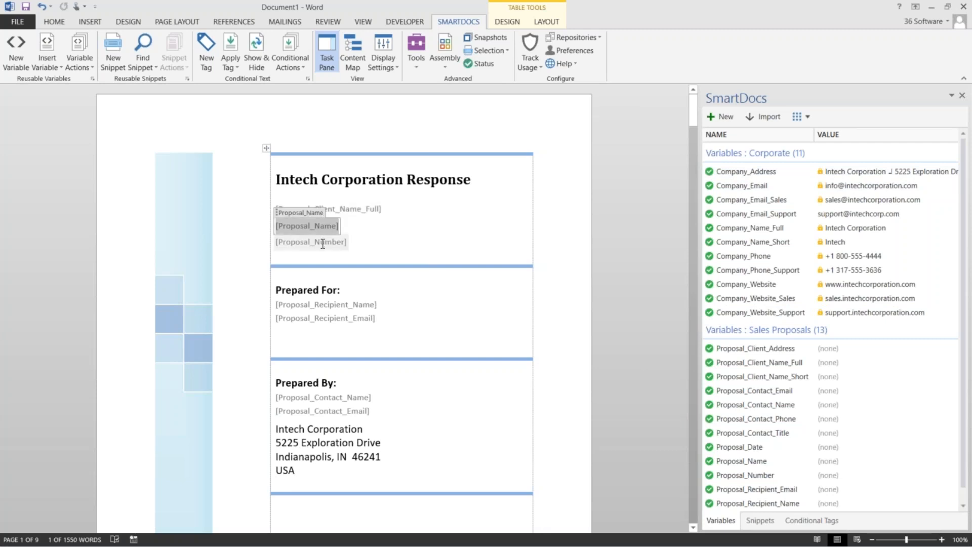
pyautogui.click(324, 243)
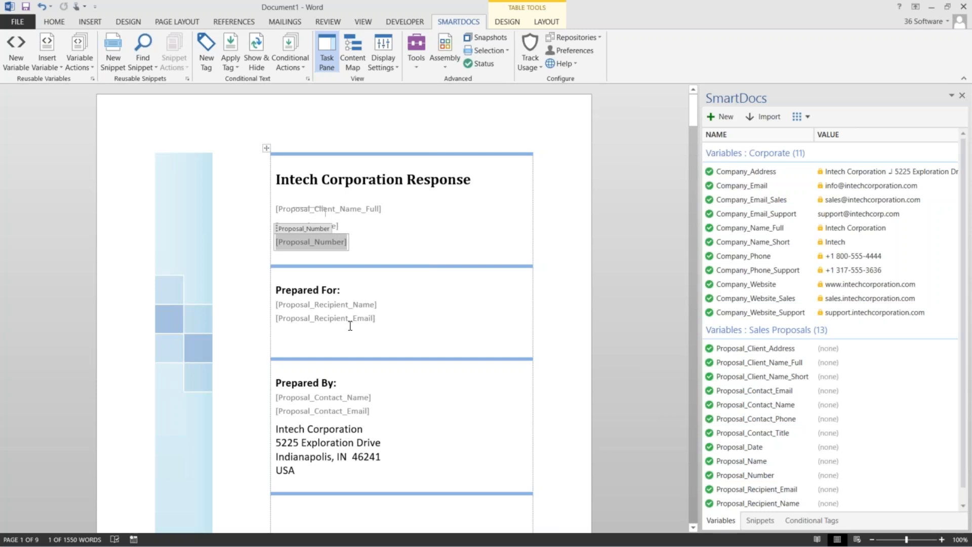
# Enter 1234 as the Proposal_Number value on the cover page
pyautogui.write('1234')
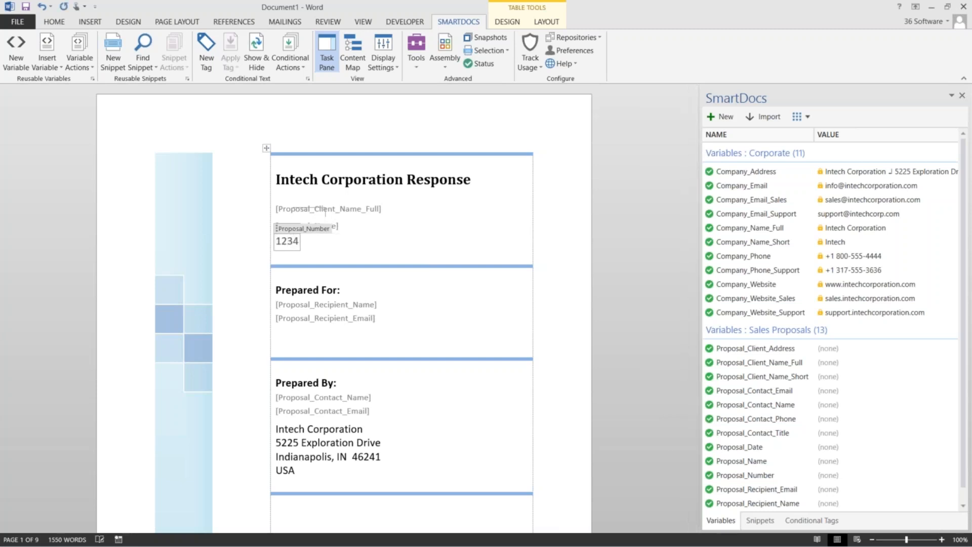
pyautogui.click(408, 320)
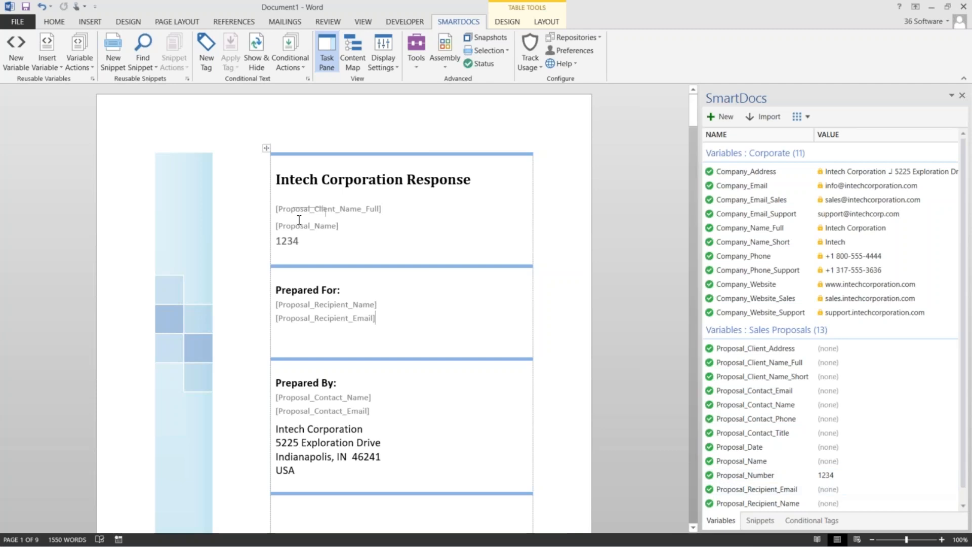
pyautogui.click(310, 307)
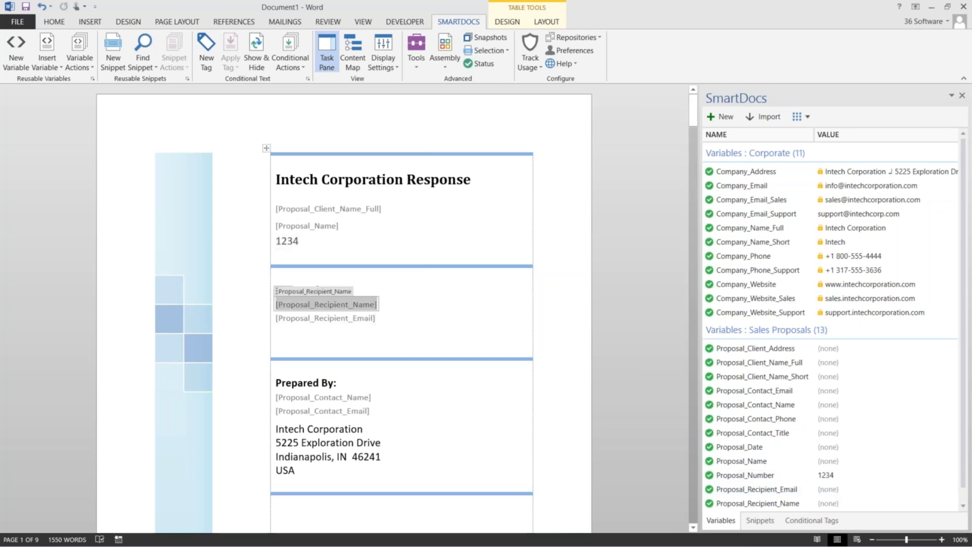
# Enter Intech RFP as the Proposal_Name, then select Proposal_Client_Name_Full in the variable list
pyautogui.click(307, 226)
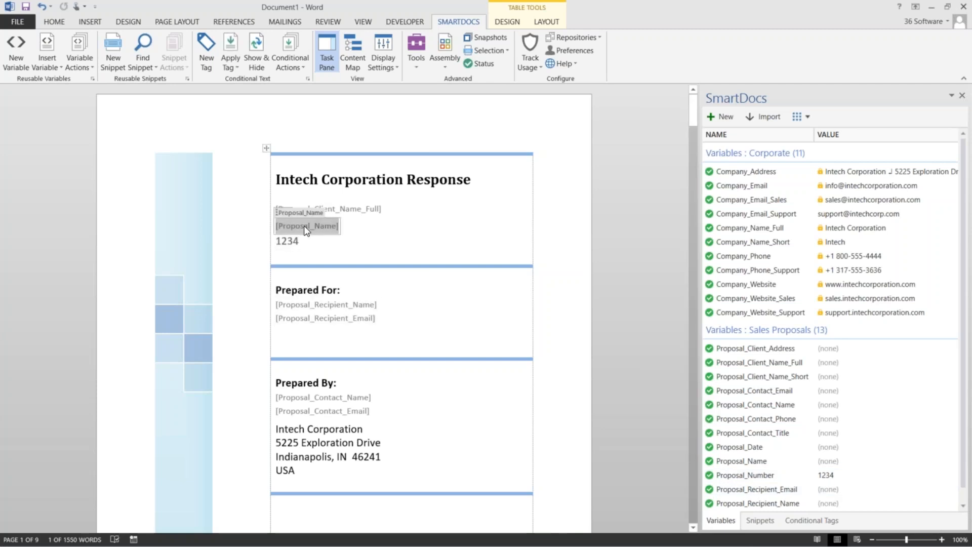
pyautogui.write('Intech R')
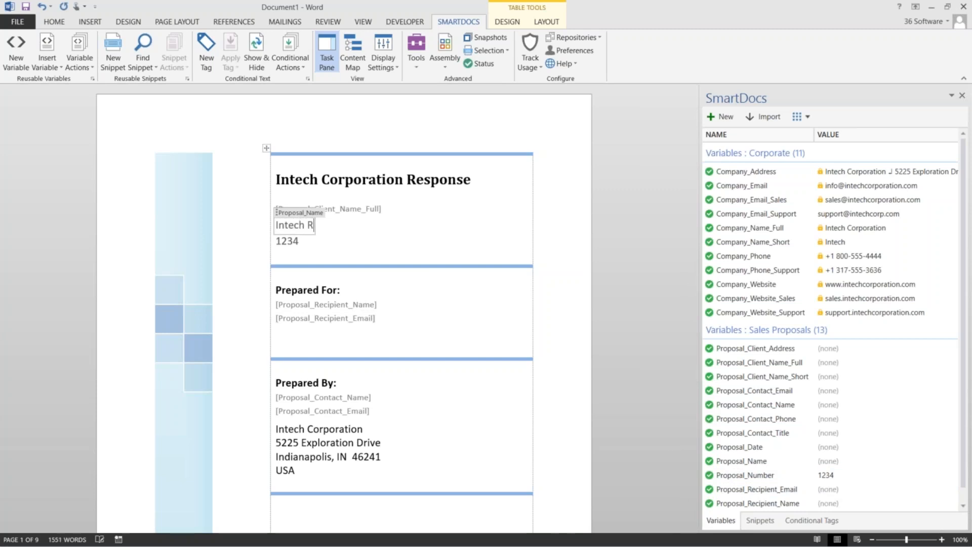
pyautogui.write('FP')
pyautogui.click(341, 207)
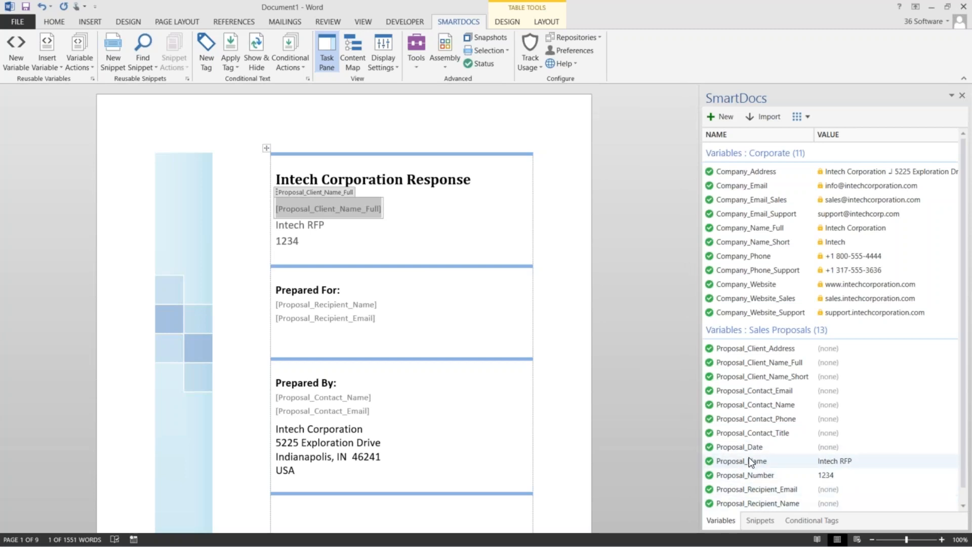
pyautogui.click(747, 362)
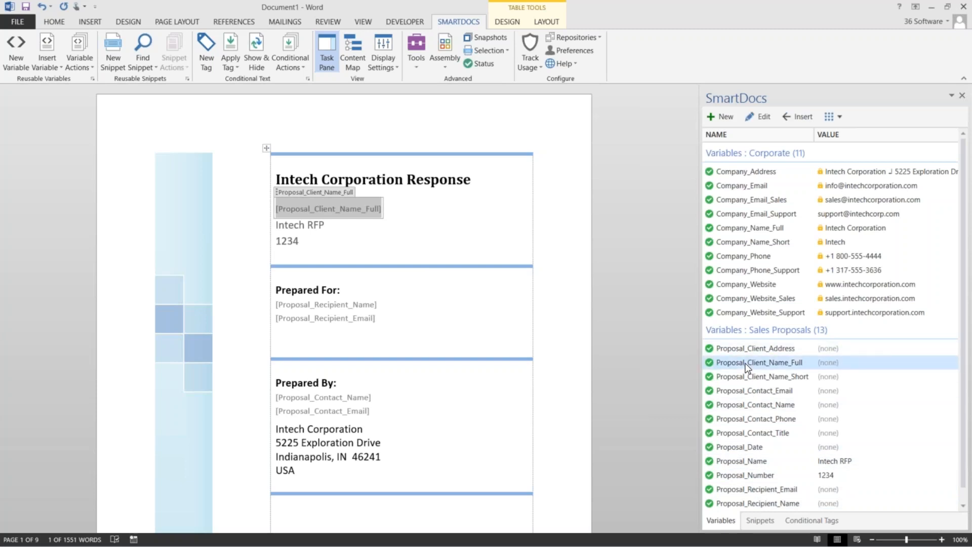
# Edit Proposal_Client_Name_Full in the SmartDocs pane and save its value as ACME, Inc
pyautogui.click(759, 116)
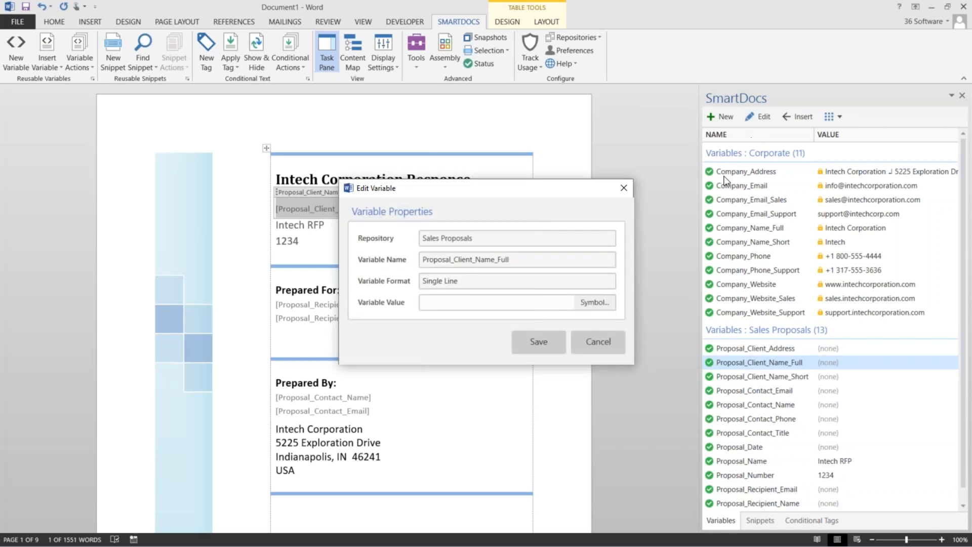
pyautogui.click(452, 299)
pyautogui.write('AC')
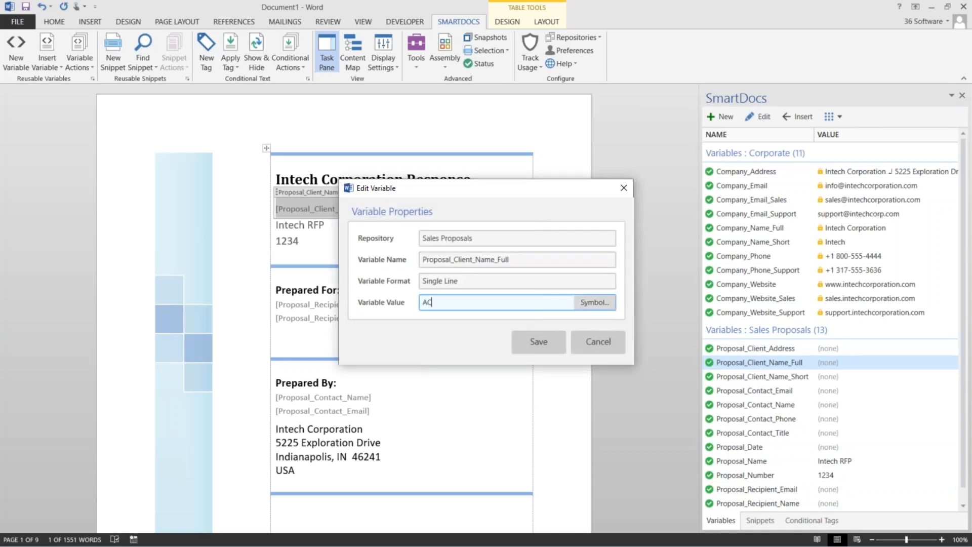
pyautogui.write('ME, Inc.')
pyautogui.click(545, 351)
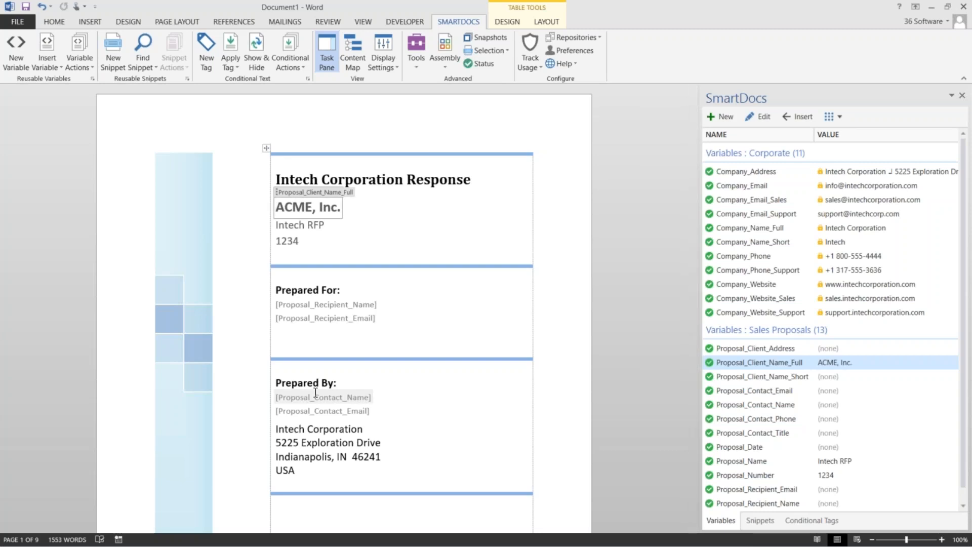
pyautogui.click(88, 66)
# Bring up the Edit Variable Values window and validate which required values are missing
pyautogui.click(137, 84)
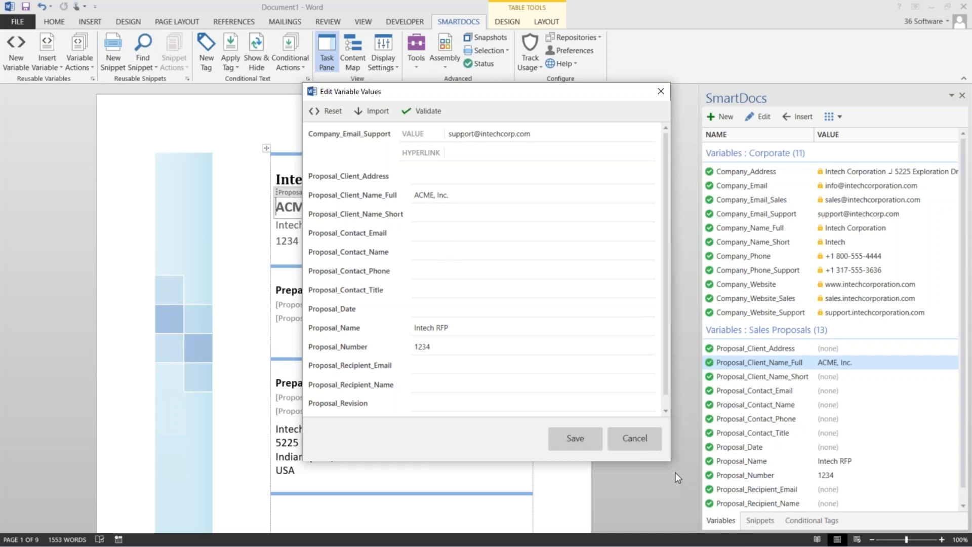
pyautogui.moveTo(670, 460); pyautogui.dragTo(578, 384)
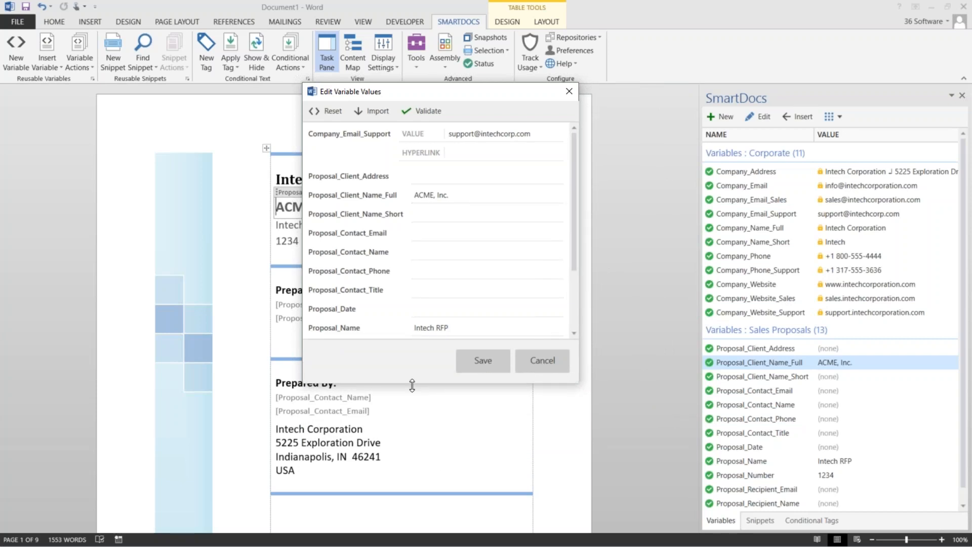
pyautogui.click(431, 111)
pyautogui.click(440, 273)
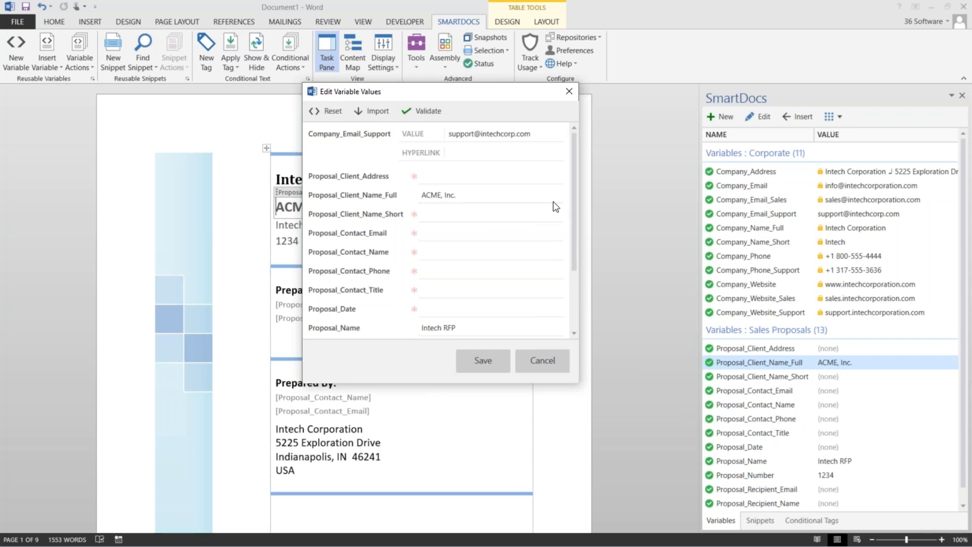
# Set Proposal_Client_Name_Short to ACME, save the variables and close the confirmation
pyautogui.moveTo(571, 177); pyautogui.dragTo(564, 242)
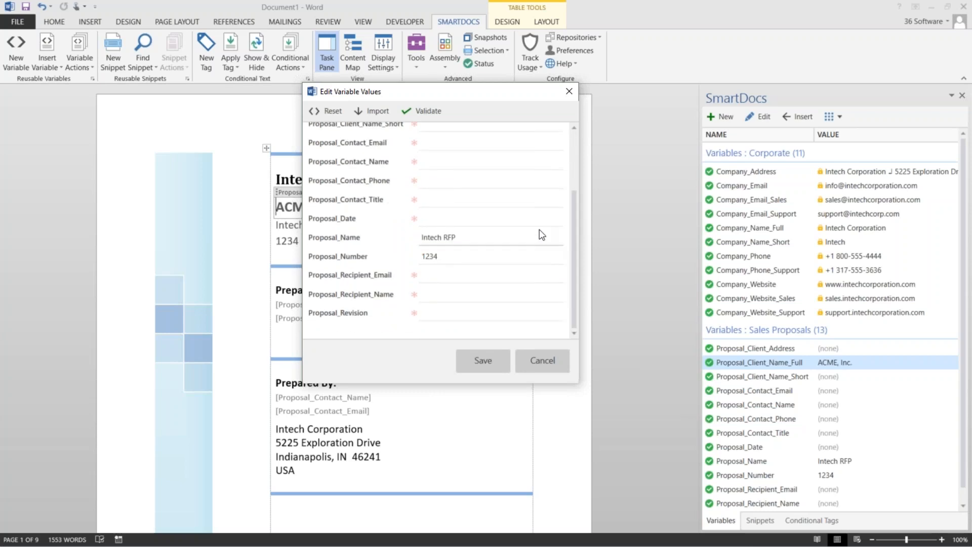
pyautogui.scroll(3, 516, 243)
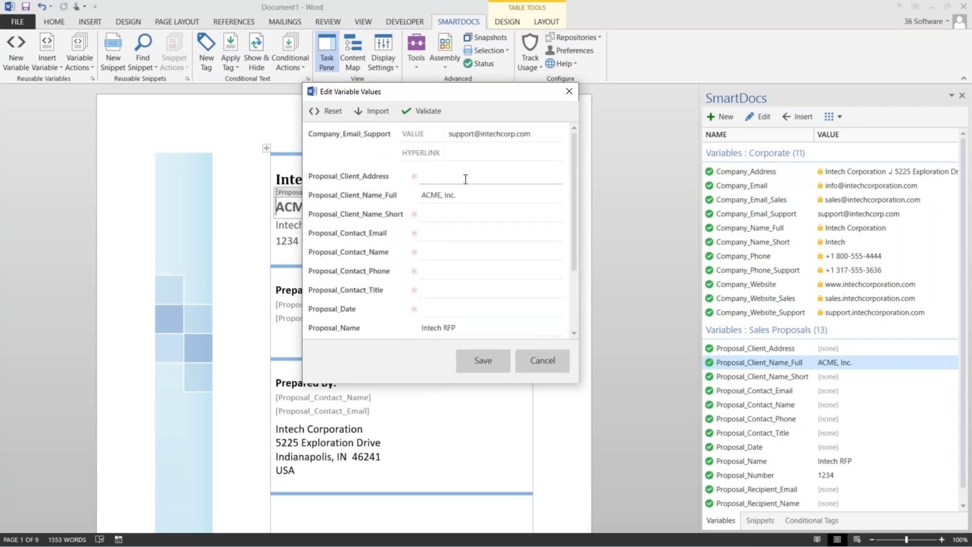
pyautogui.click(449, 213)
pyautogui.write('ACME')
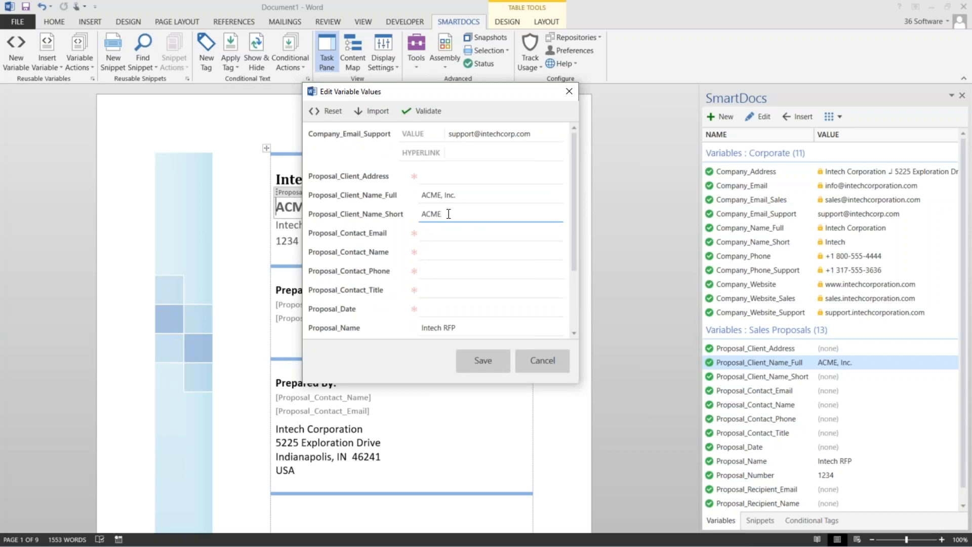
pyautogui.click(476, 359)
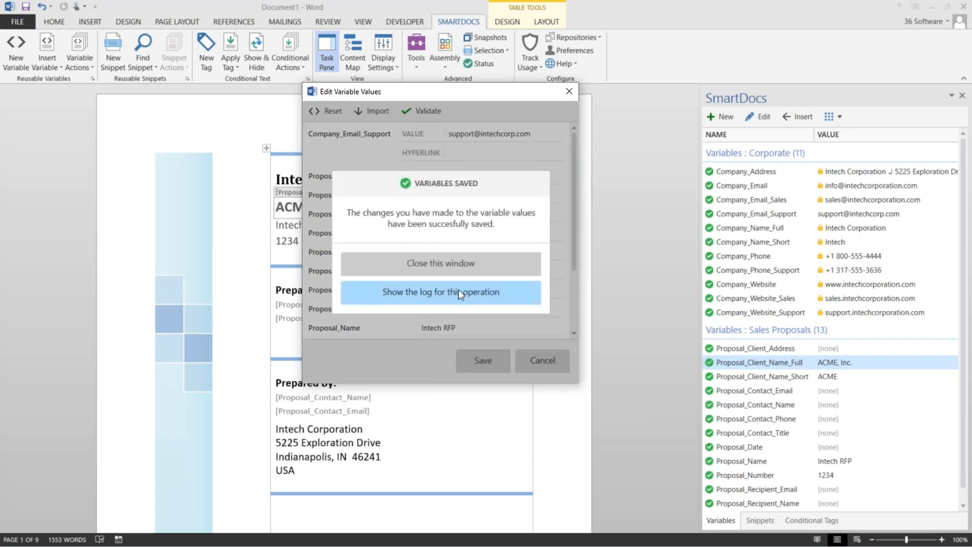
pyautogui.click(449, 267)
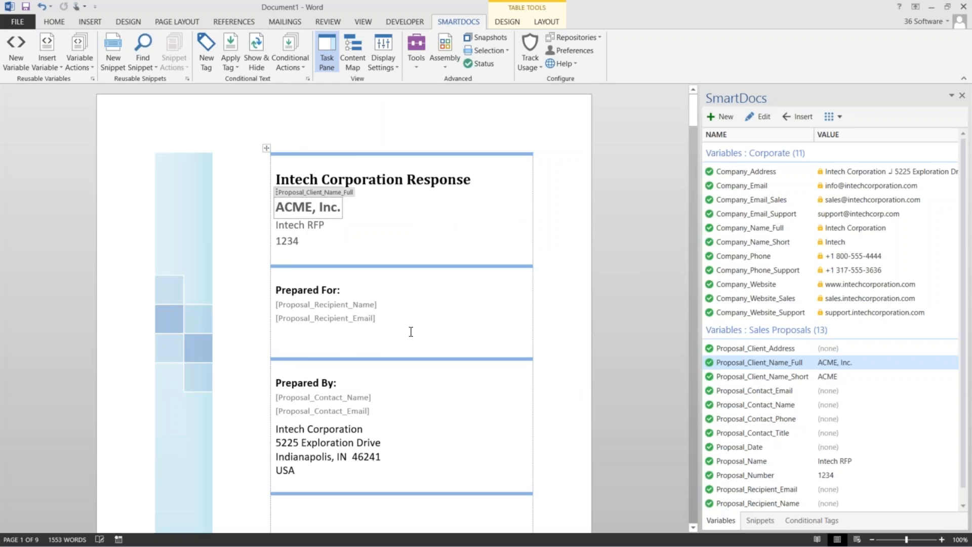
# Put the cursor on the empty line under page 3's Company Profile heading and switch SmartDocs to Snippets
pyautogui.scroll(-1, 410, 322)
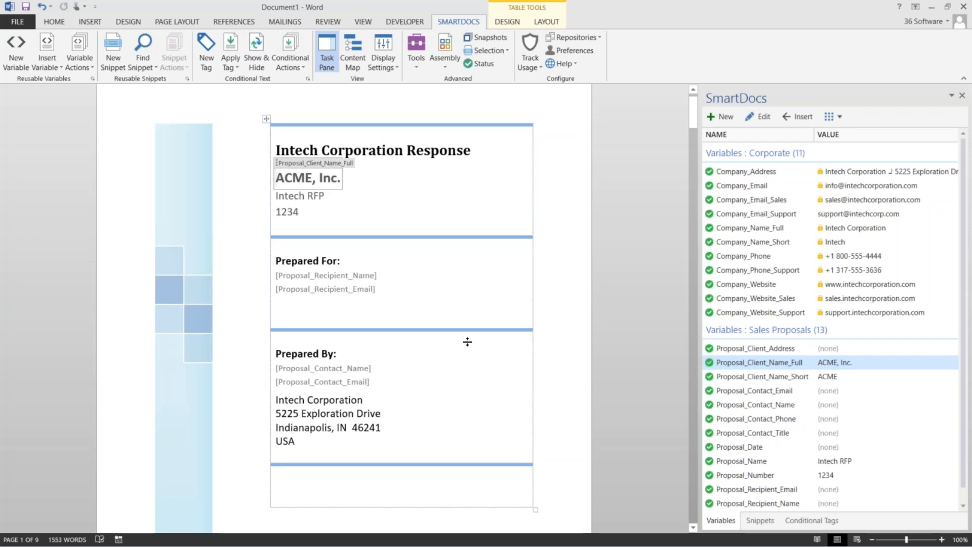
pyautogui.scroll(-3, 468, 341)
pyautogui.scroll(-20, 467, 344)
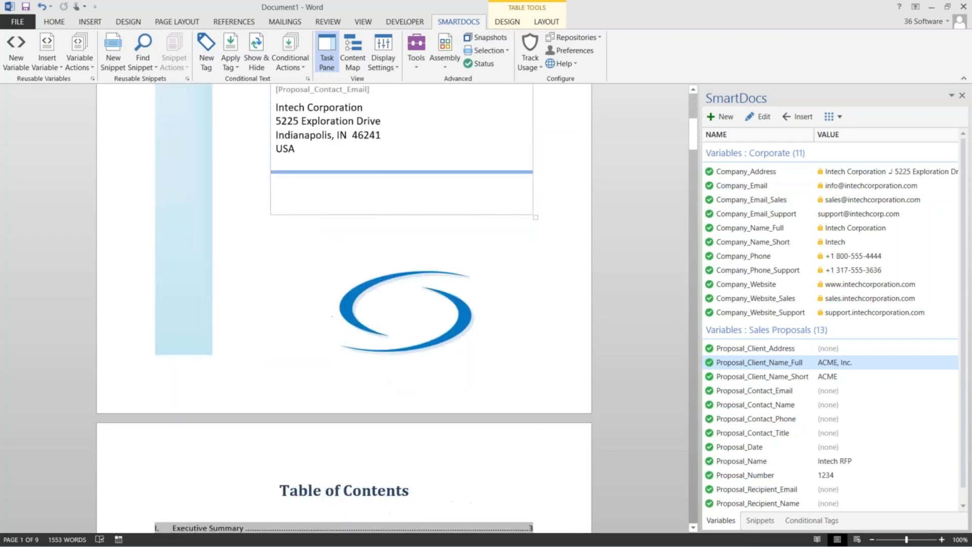
pyautogui.scroll(-15, 468, 345)
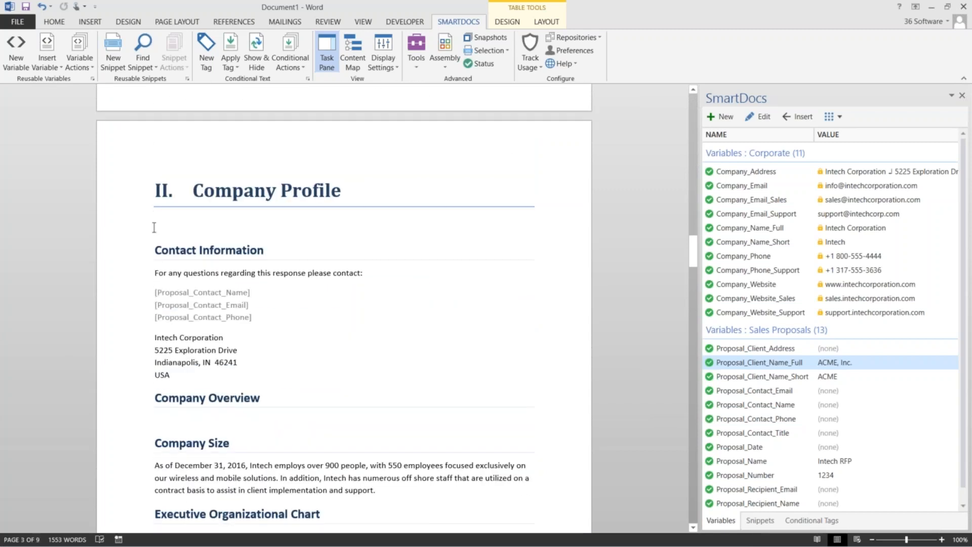
pyautogui.click(154, 227)
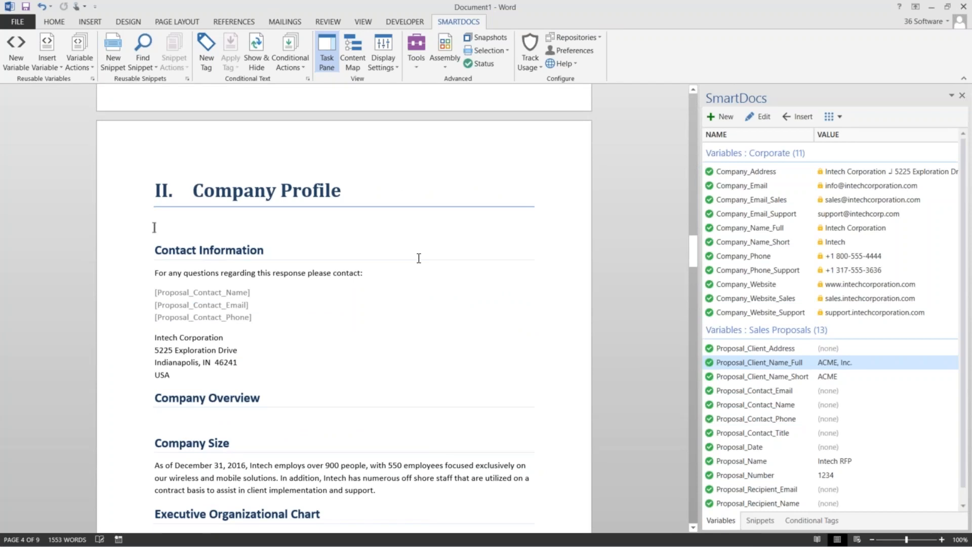
pyautogui.click(760, 520)
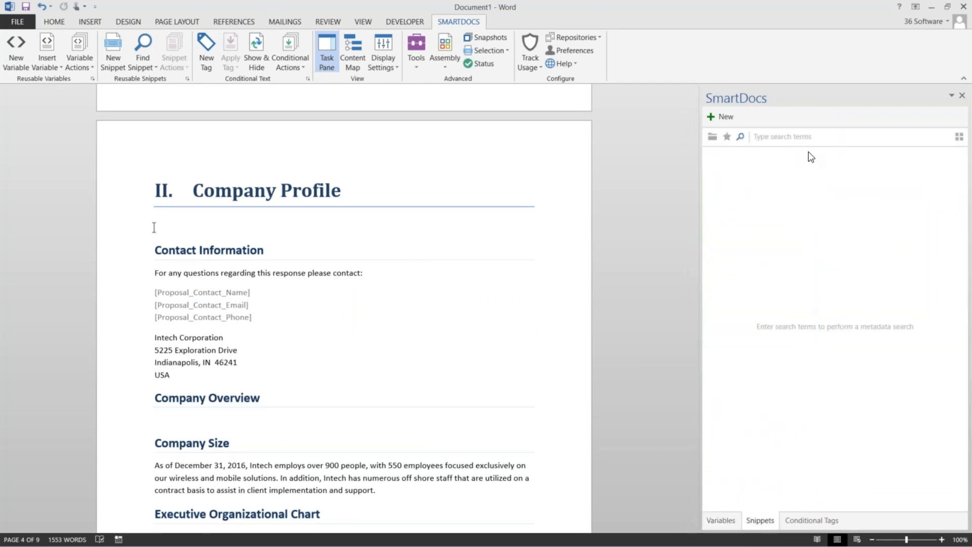
# Re-anchor the cursor under the Company Profile heading and focus the snippet search box
pyautogui.click(809, 137)
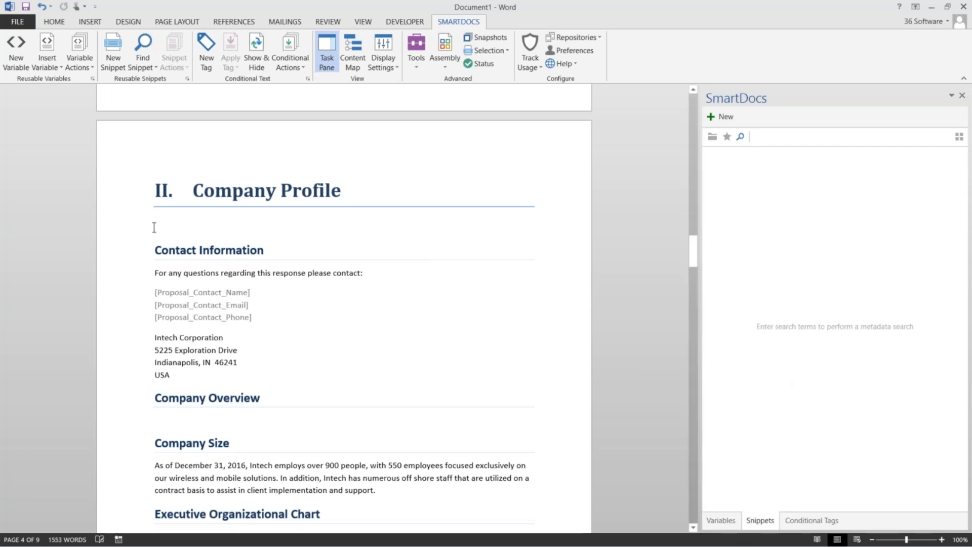
pyautogui.scroll(-1, 206, 304)
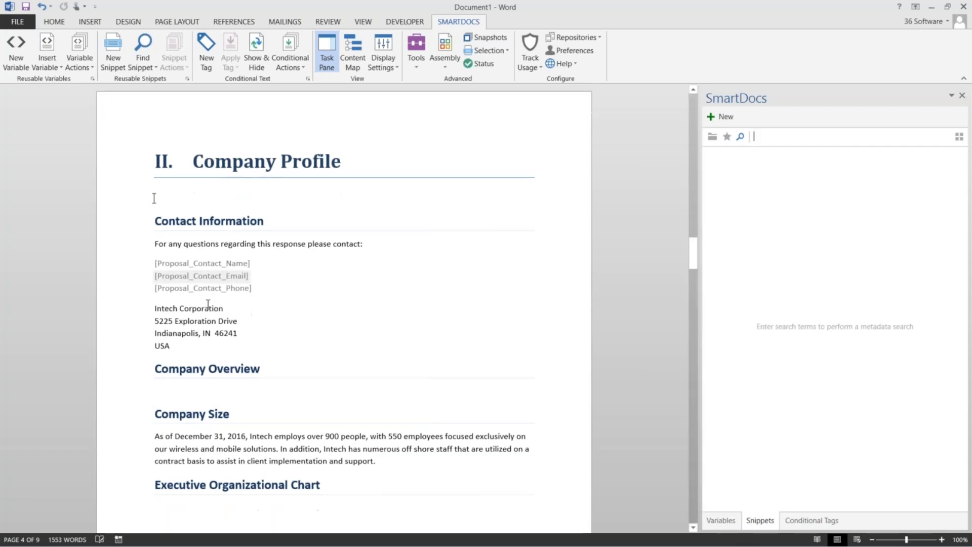
pyautogui.click(154, 198)
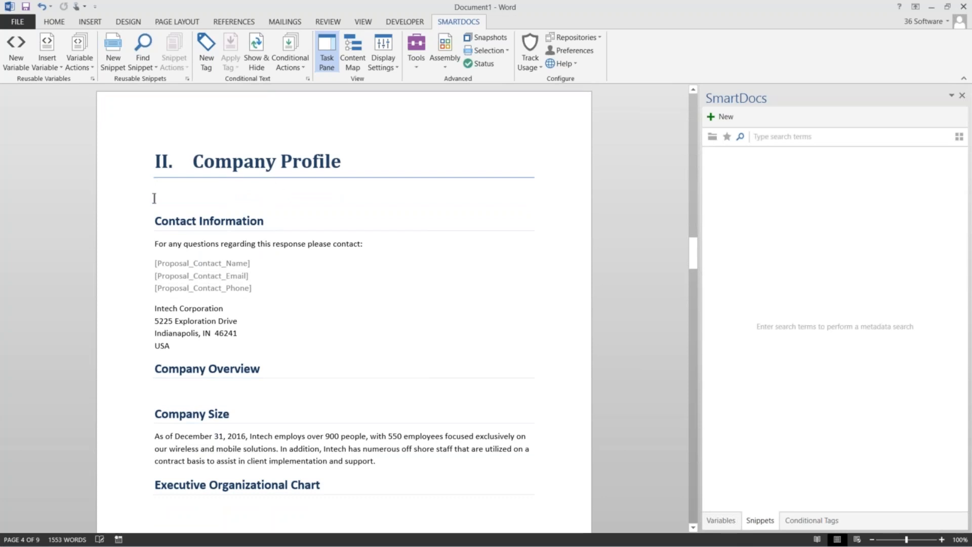
pyautogui.click(754, 136)
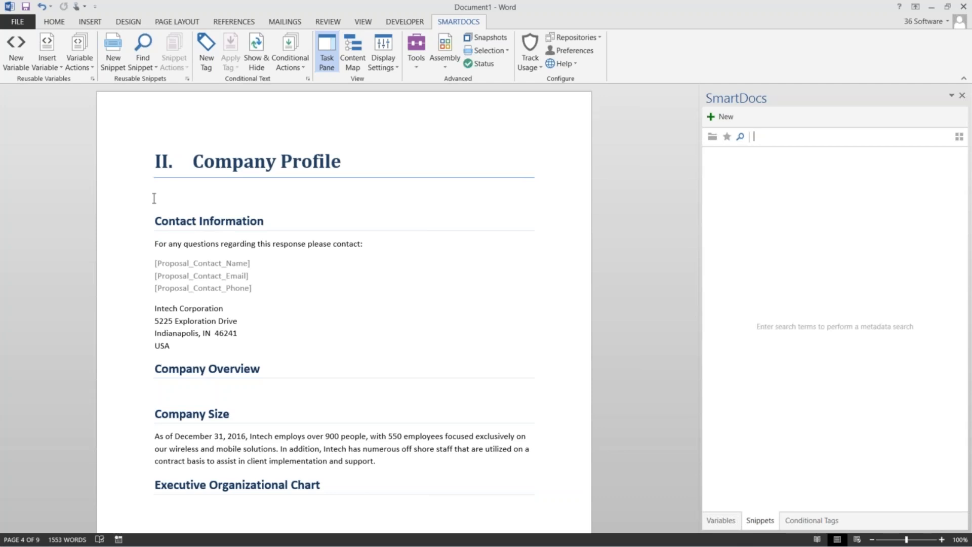
# Search the snippets for 'company'
pyautogui.write('company')
pyautogui.press('Return')
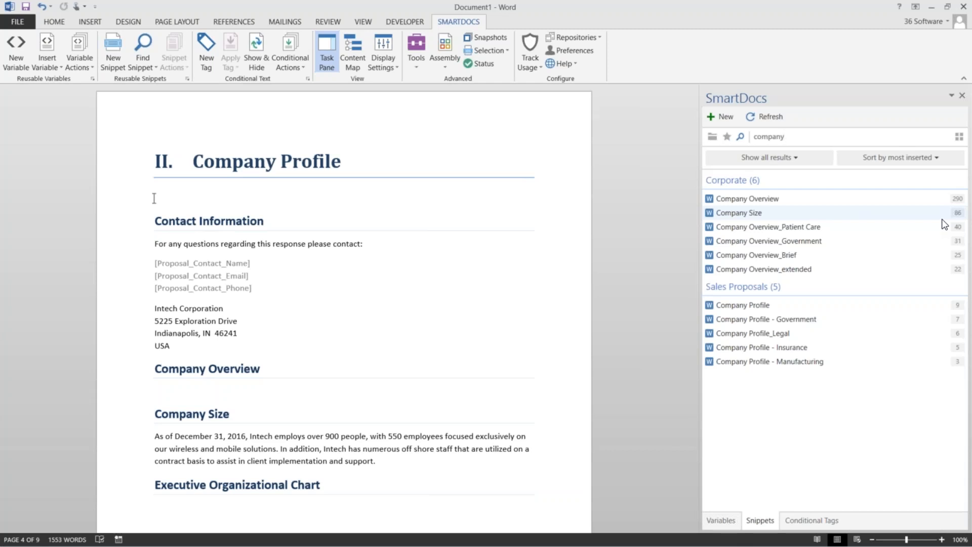
# Sort the company snippet results by name, leaving the Show all results filter unchanged
pyautogui.click(919, 155)
pyautogui.click(938, 172)
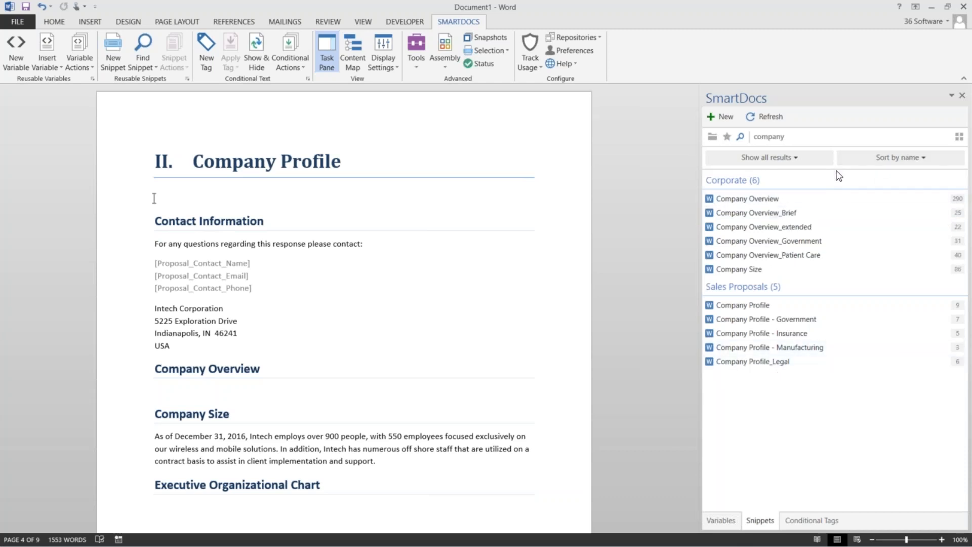
pyautogui.click(820, 159)
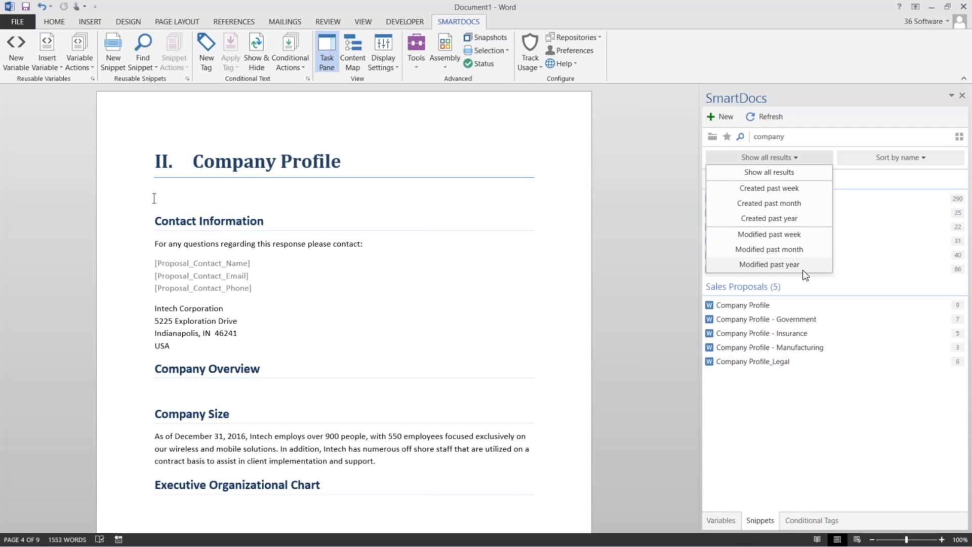
pyautogui.click(859, 182)
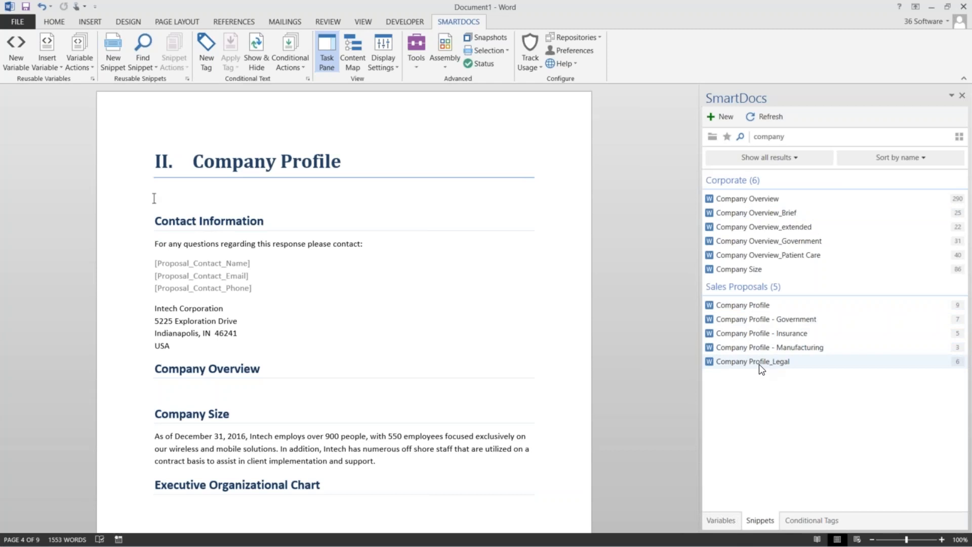
pyautogui.click(743, 320)
pyautogui.click(766, 117)
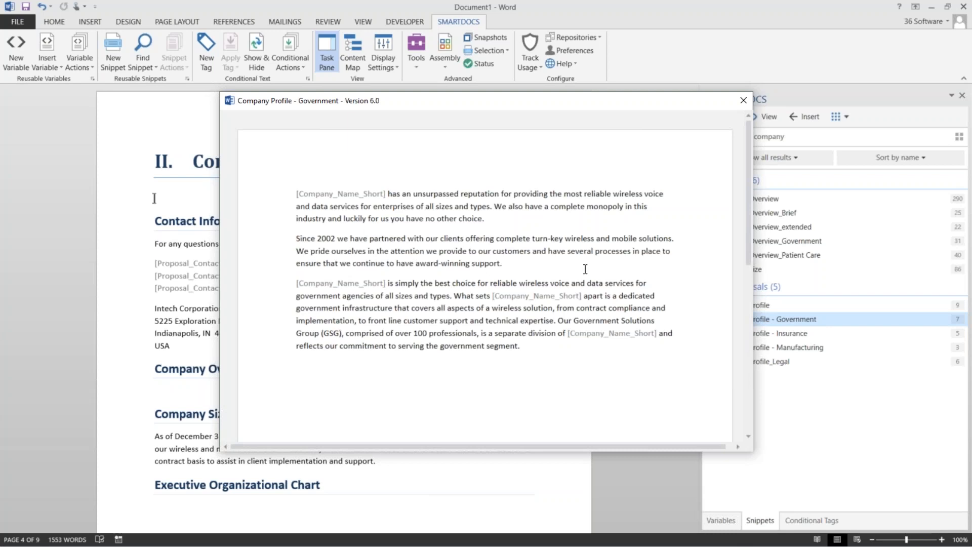
pyautogui.click(742, 101)
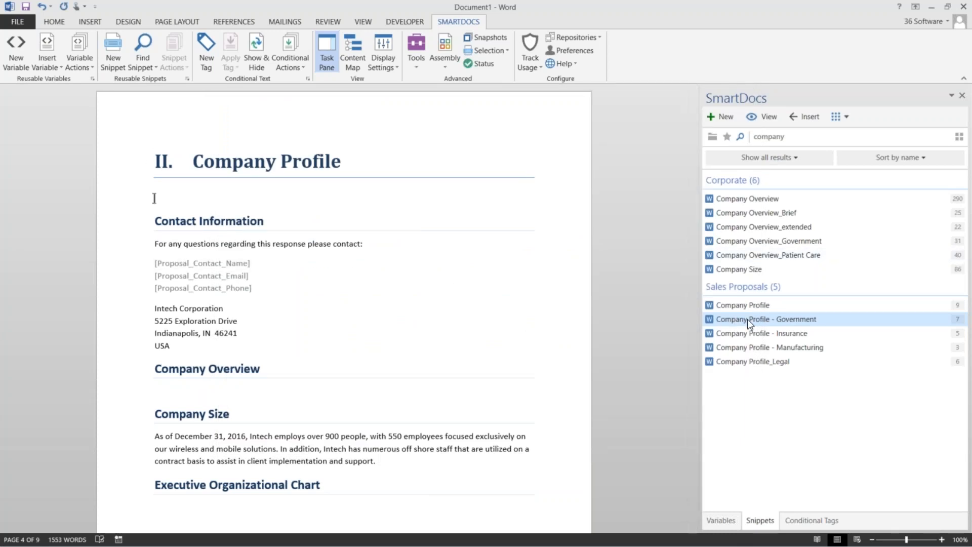
# Insert Company Profile - Government under the heading and open its properties from the gear icon
pyautogui.click(795, 120)
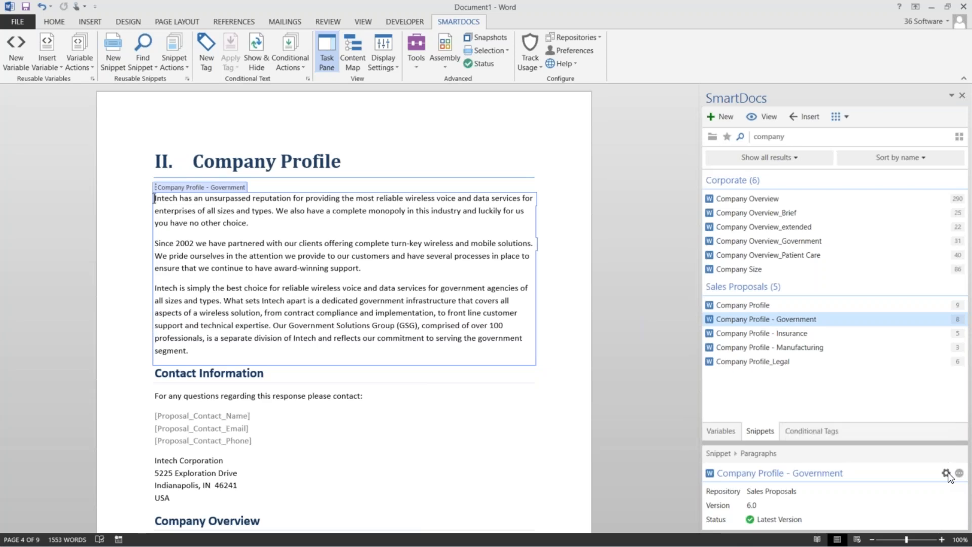
pyautogui.click(945, 473)
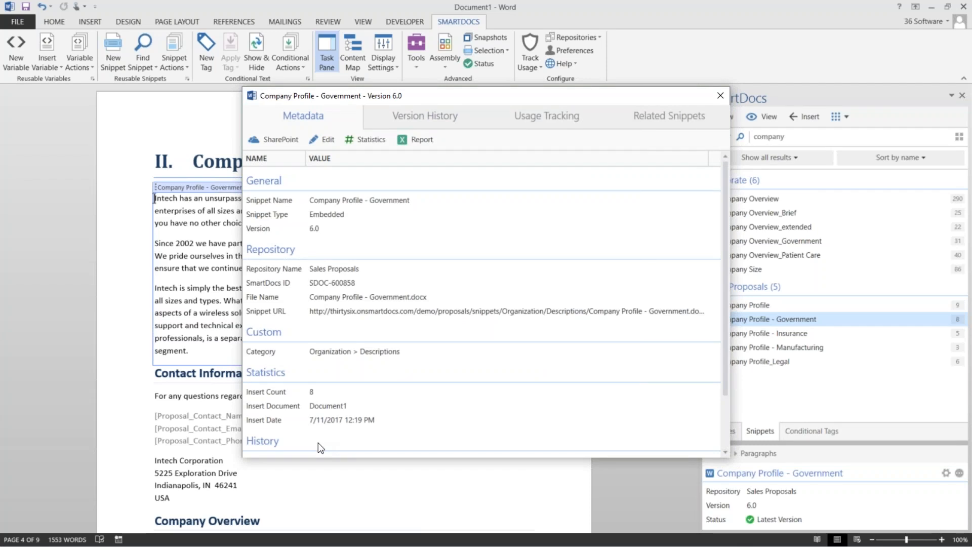
pyautogui.scroll(-3, 320, 447)
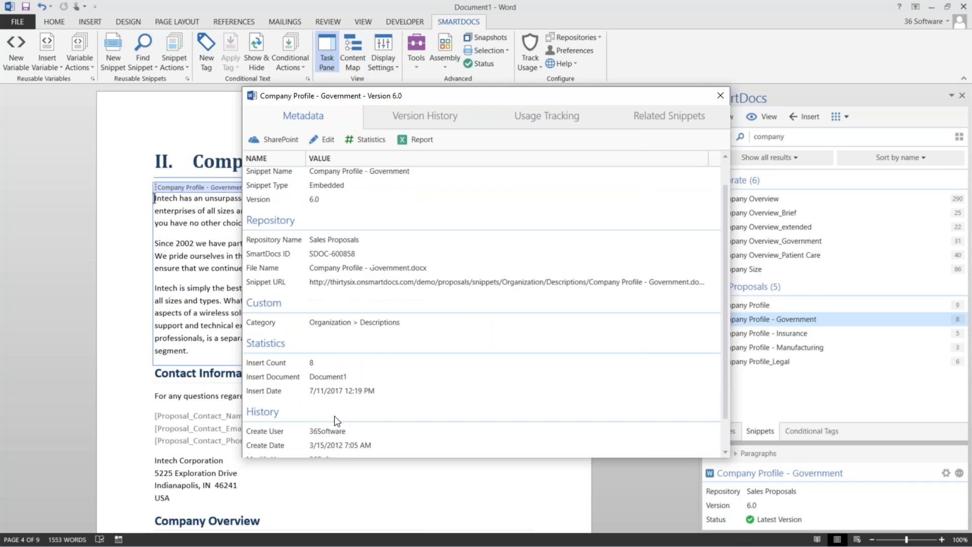
pyautogui.scroll(3, 367, 434)
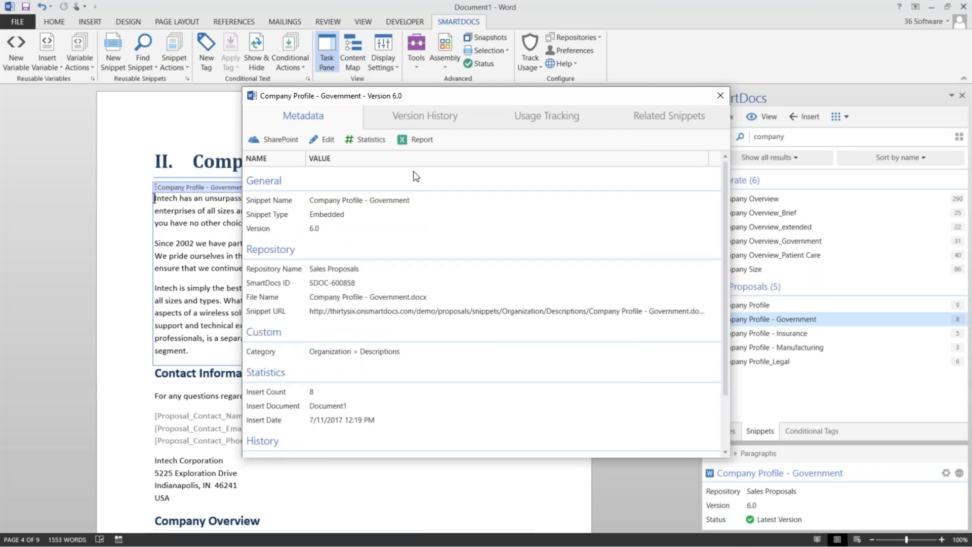
# Select version 5.0 in Version History, then view Usage Tracking showing no tracked documents
pyautogui.click(427, 115)
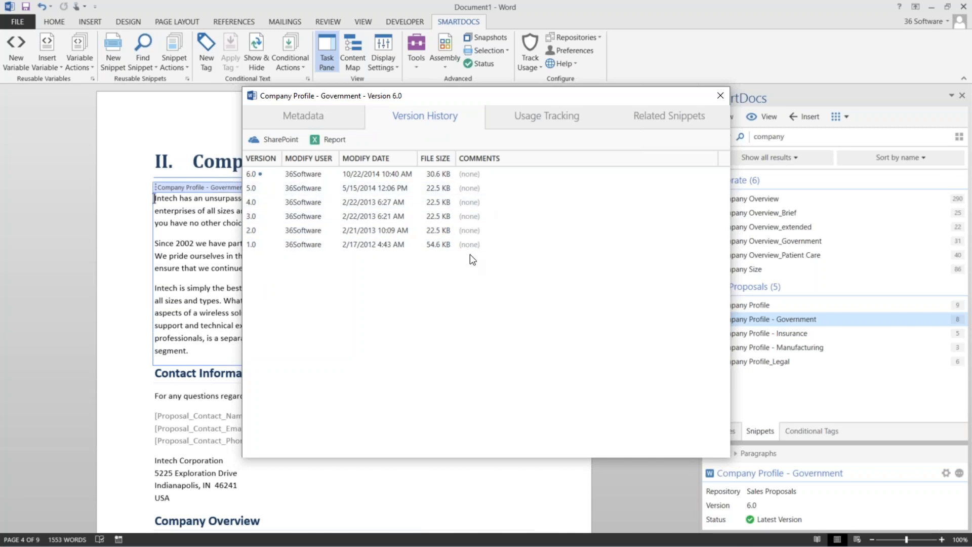
pyautogui.click(284, 190)
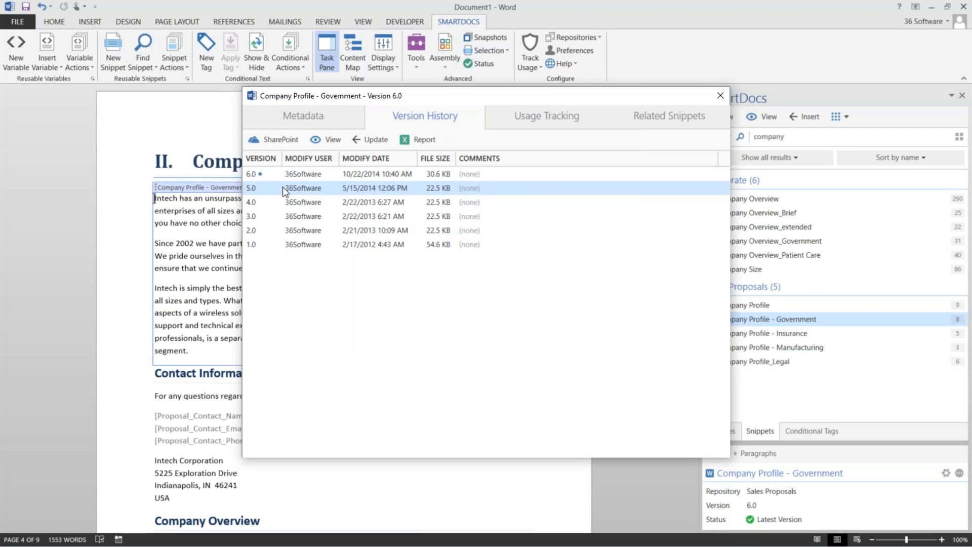
pyautogui.click(568, 120)
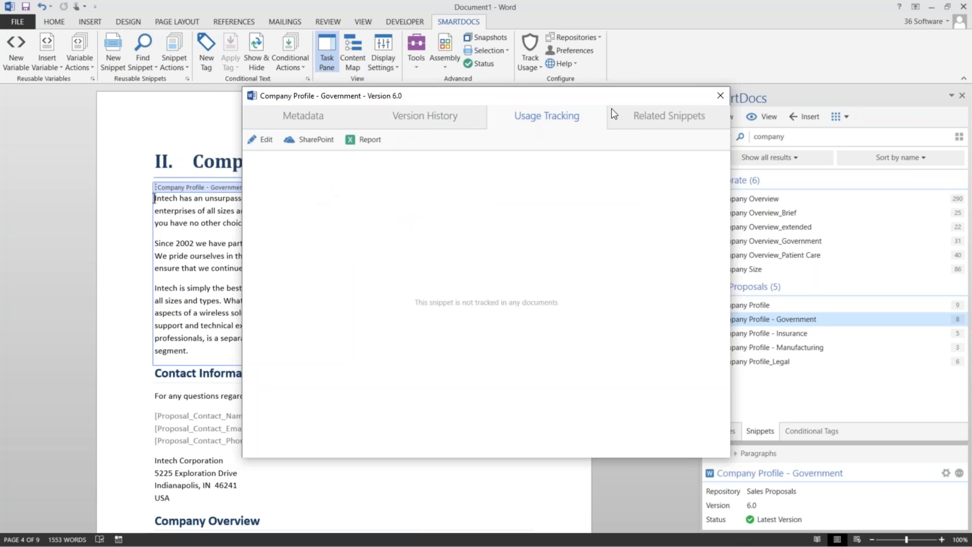
# Put the cursor on the empty line under Company Overview and switch snippet search to full-text mode
pyautogui.click(719, 96)
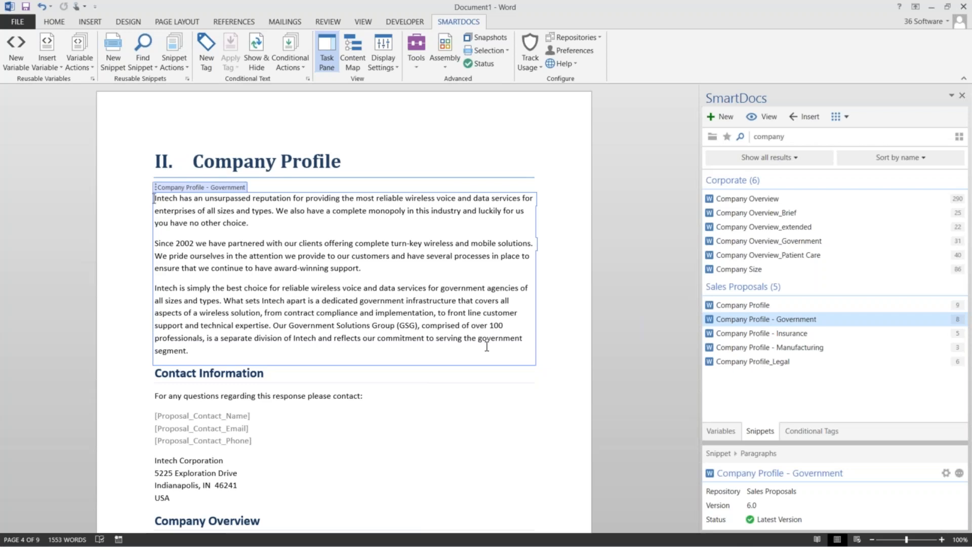
pyautogui.scroll(-6, 486, 346)
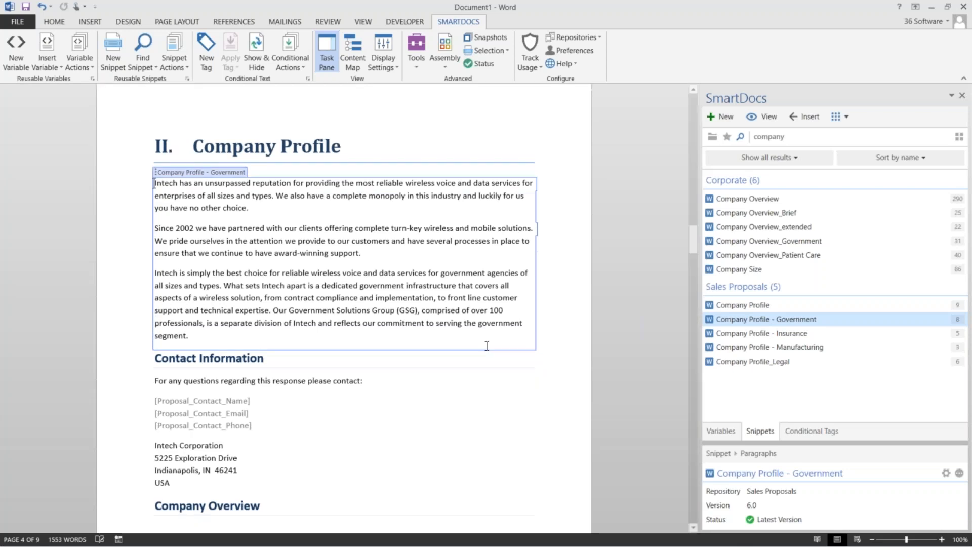
pyautogui.click(190, 366)
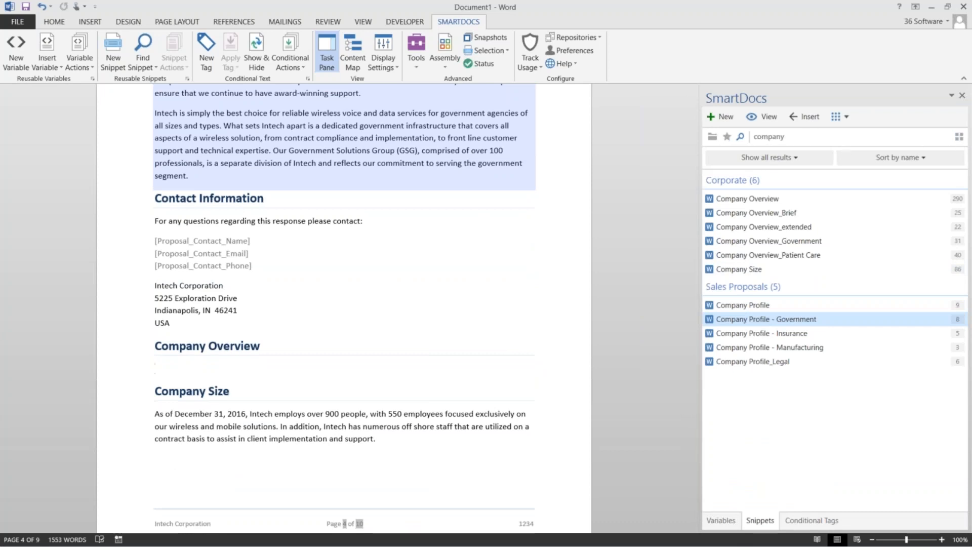
pyautogui.click(958, 137)
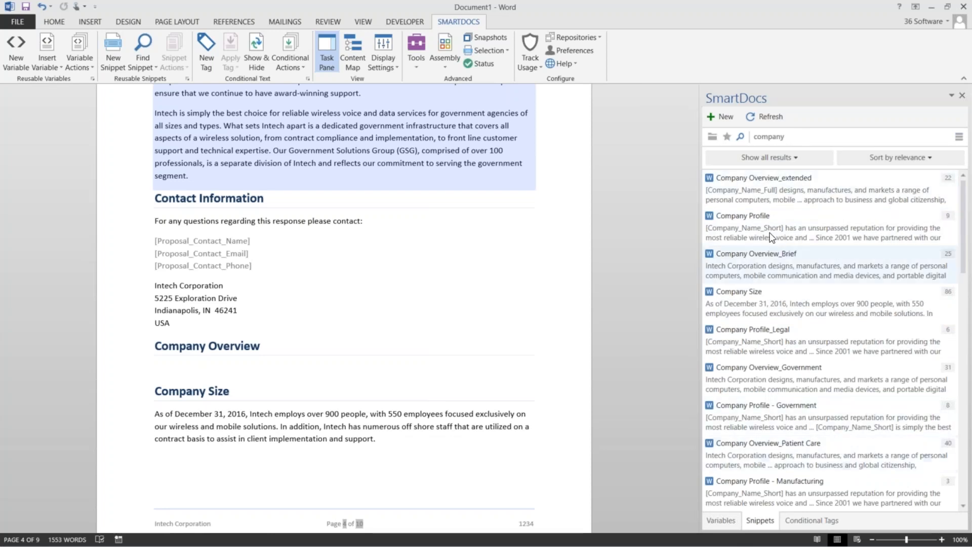
# Show the repository folders Corporate, Patient Care, Sales Proposals and Technical Publications in SmartDocs
pyautogui.click(711, 137)
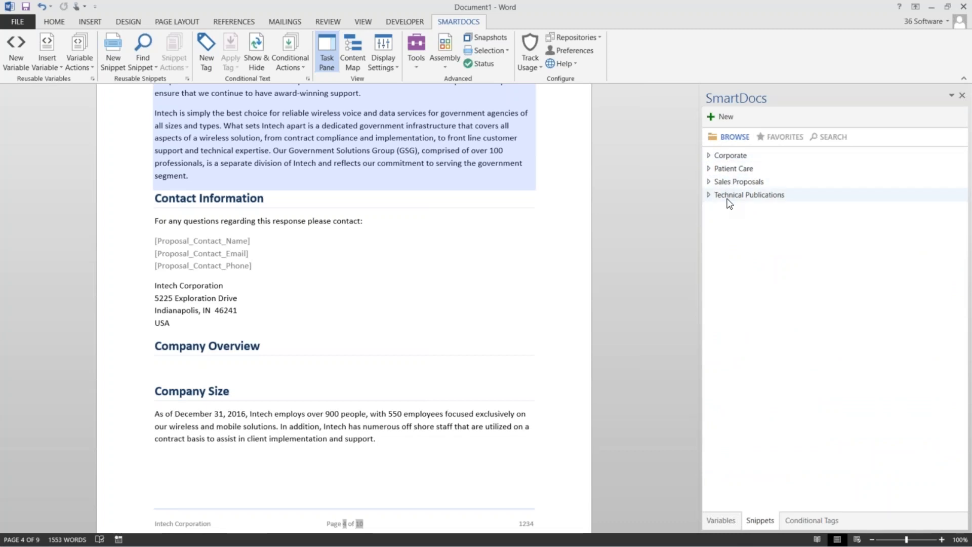
# Expand Corporate > About Us and select the Company Overview snippet from its 12 snippets
pyautogui.click(709, 156)
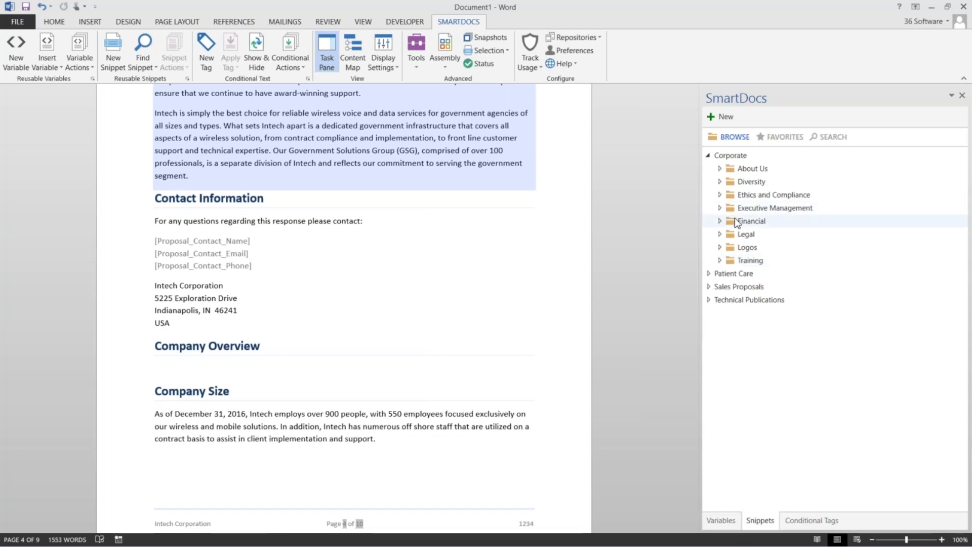
pyautogui.click(719, 169)
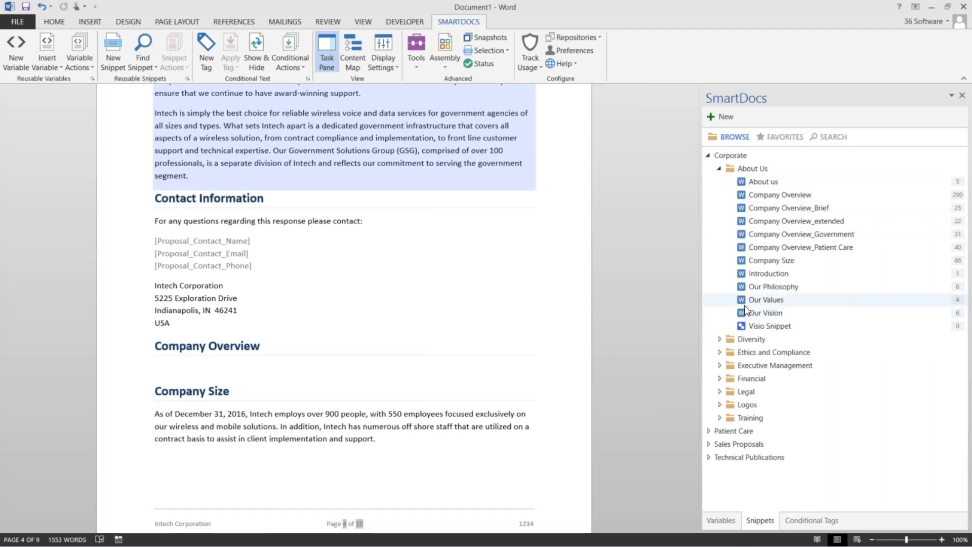
pyautogui.moveTo(745, 304)
pyautogui.moveTo(743, 327)
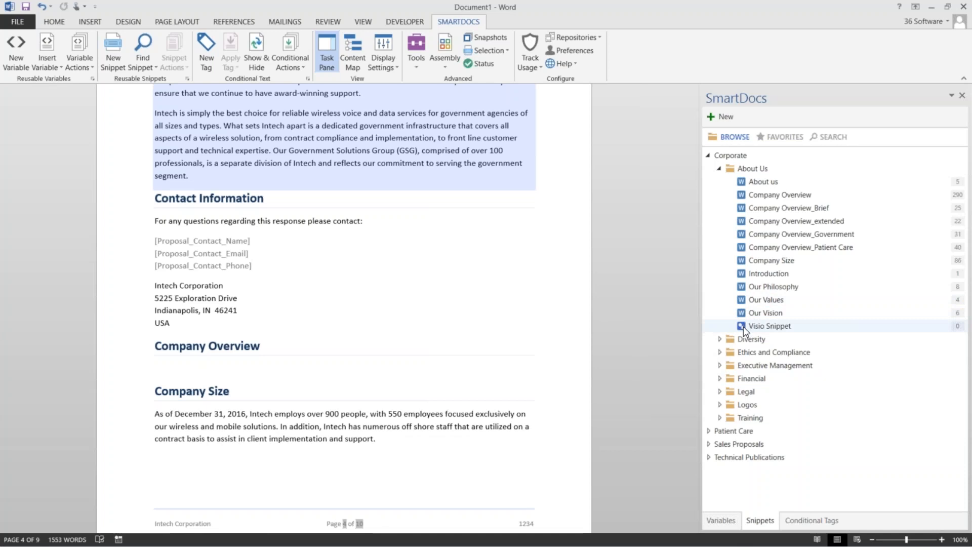
pyautogui.click(756, 195)
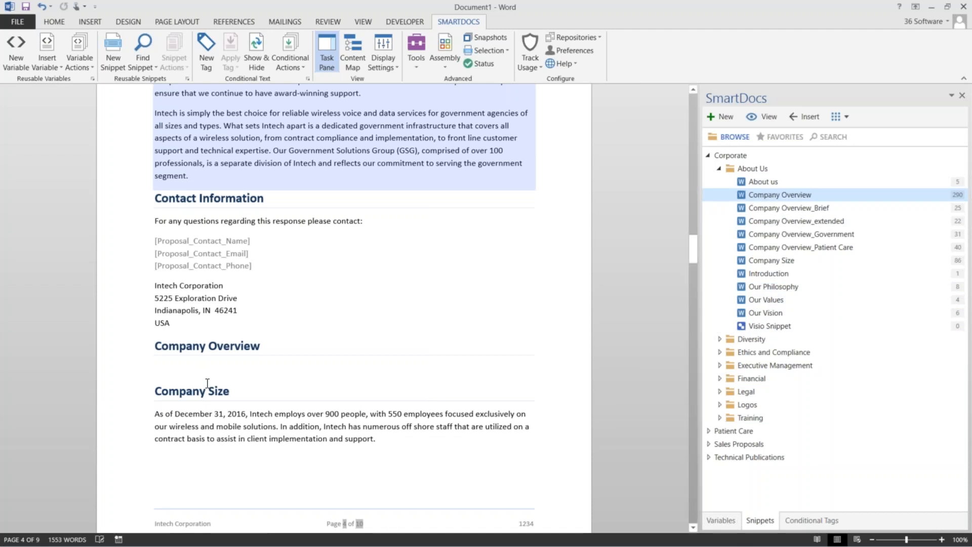
# Insert the Company Overview snippet (version 25.0, Corporate) under the Company Overview heading
pyautogui.click(161, 366)
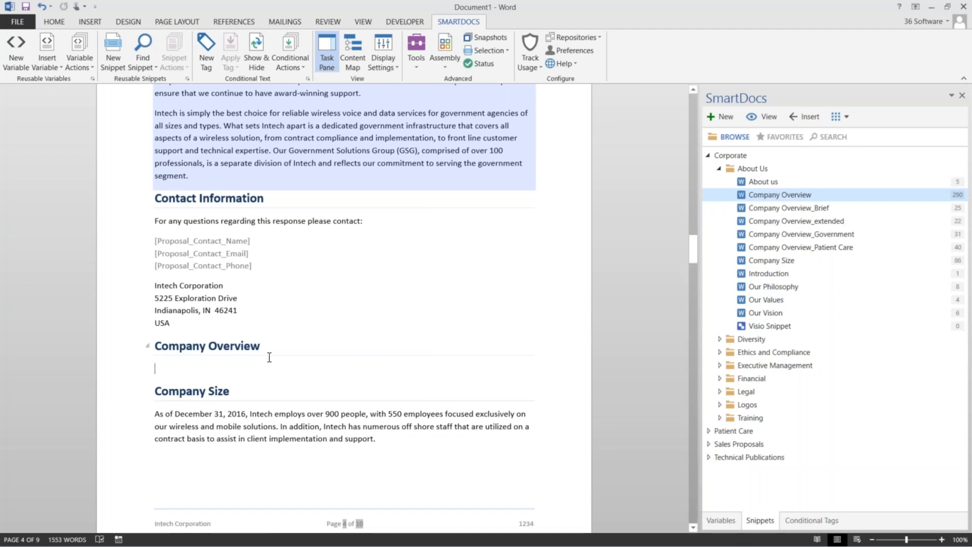
pyautogui.click(804, 117)
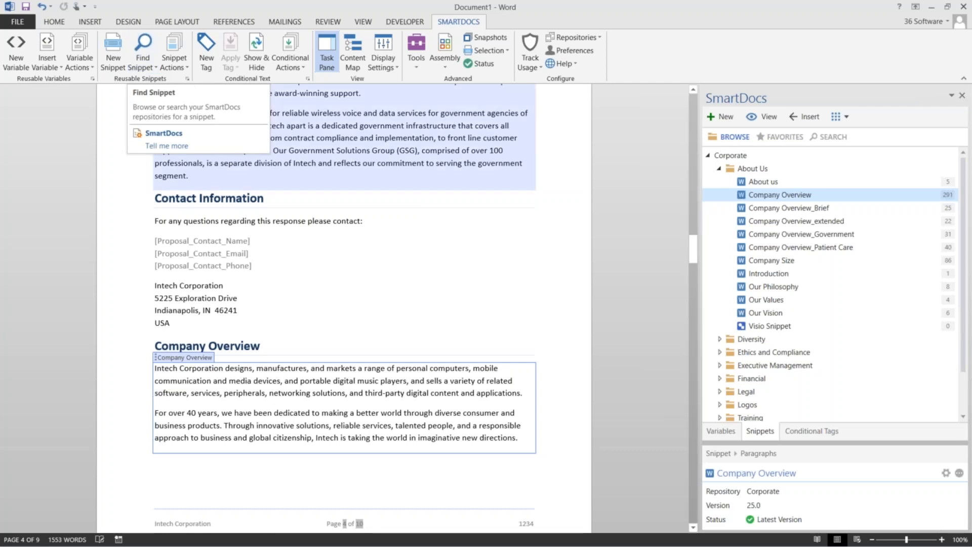
pyautogui.click(836, 138)
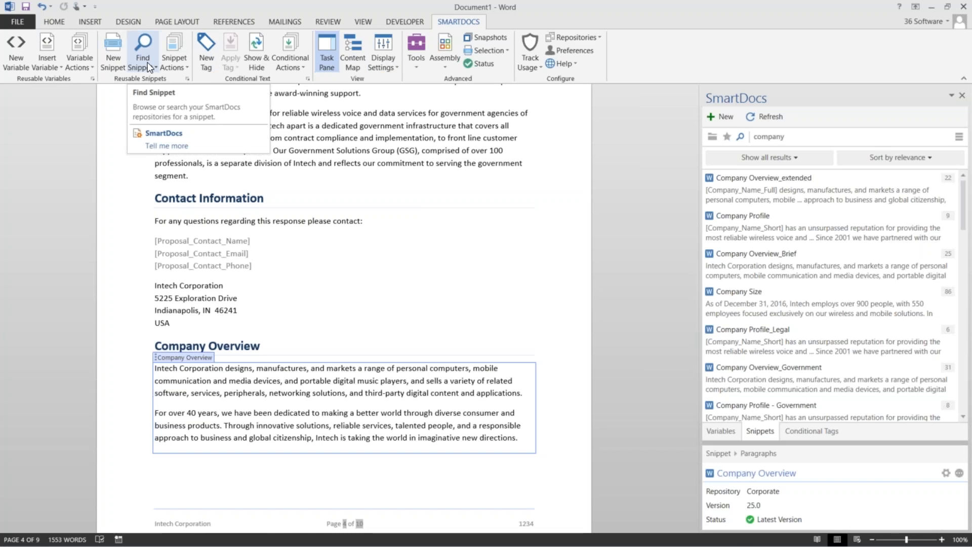
# Put the cursor under Executive Organizational Chart and list the favourite snippets by repository
pyautogui.scroll(-3, 436, 297)
pyautogui.scroll(-6, 437, 297)
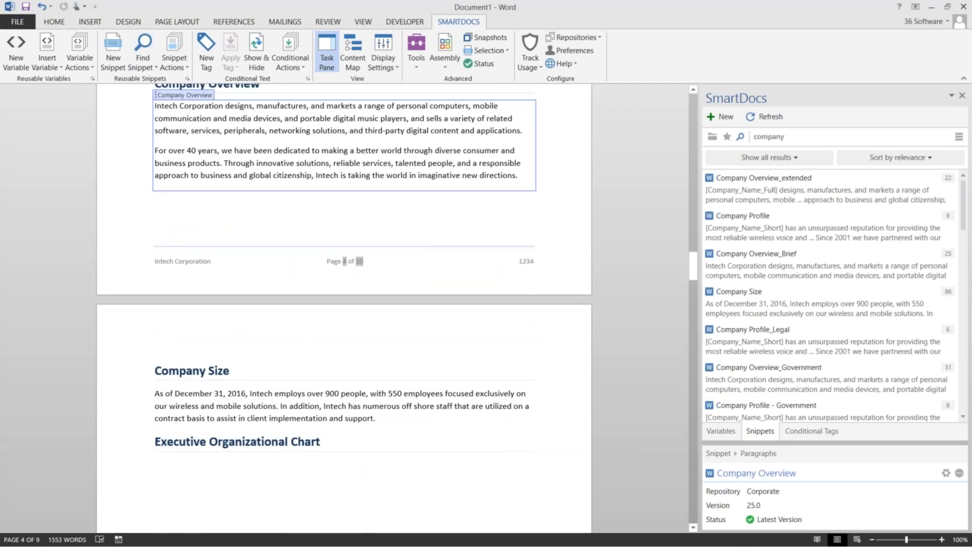
pyautogui.click(190, 459)
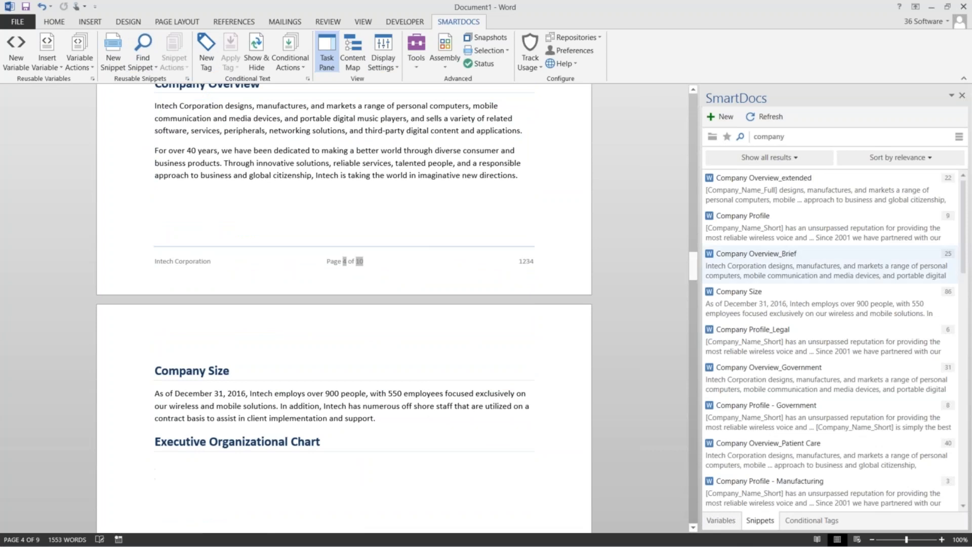
pyautogui.click(726, 137)
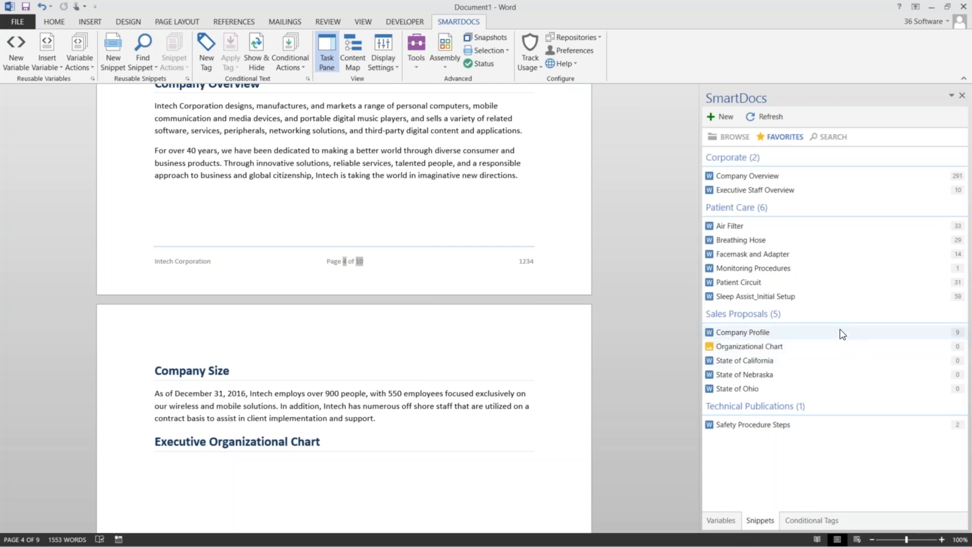
# Select the Organizational Chart favourite and preview its Version 1.0 CEO-to-VPs hierarchy
pyautogui.click(747, 177)
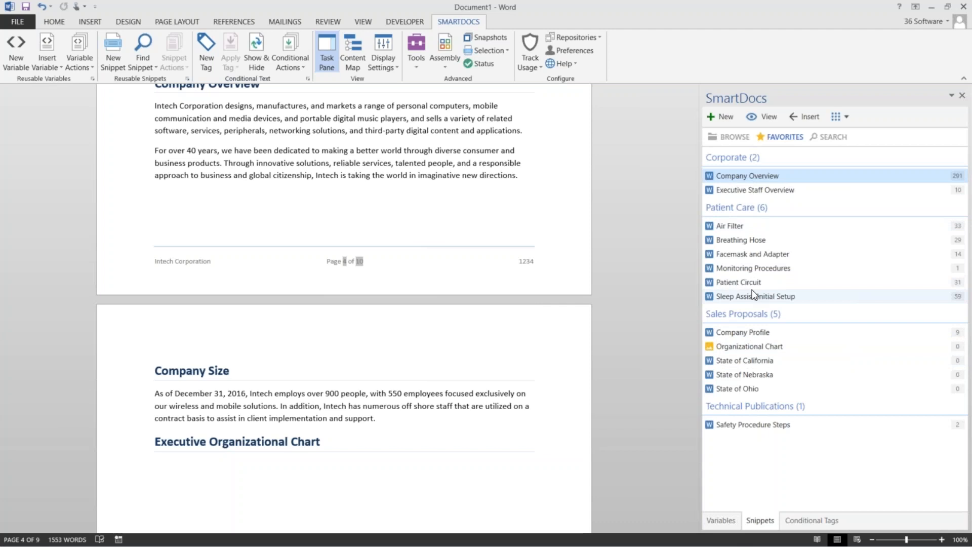
pyautogui.click(164, 459)
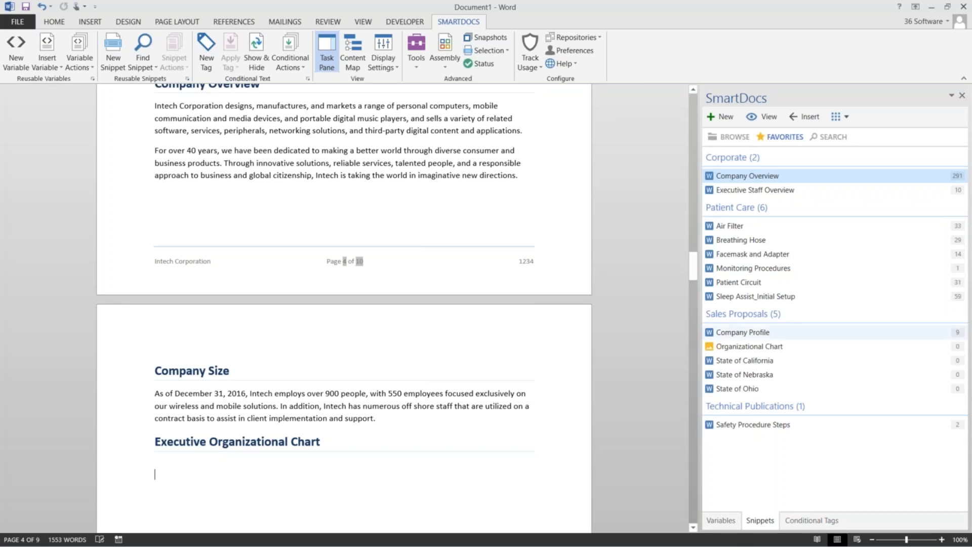
pyautogui.click(738, 347)
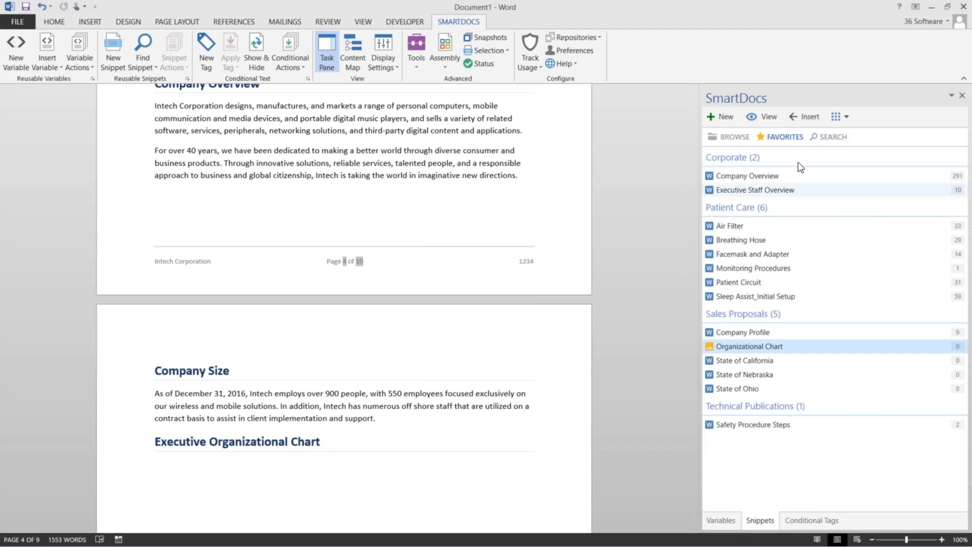
pyautogui.click(765, 118)
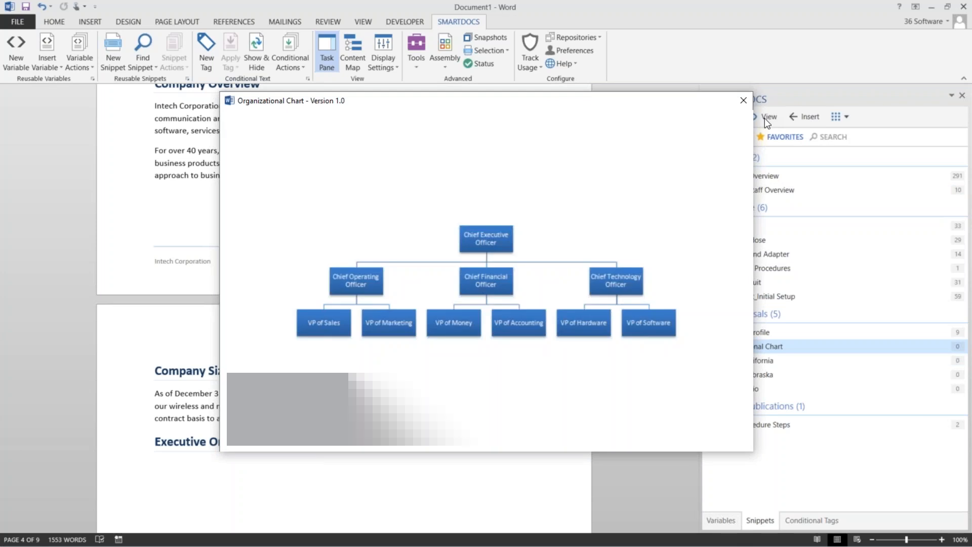
# Insert the Organizational Chart as a linked snippet set to Latest Version from Sales Proposals
pyautogui.click(744, 101)
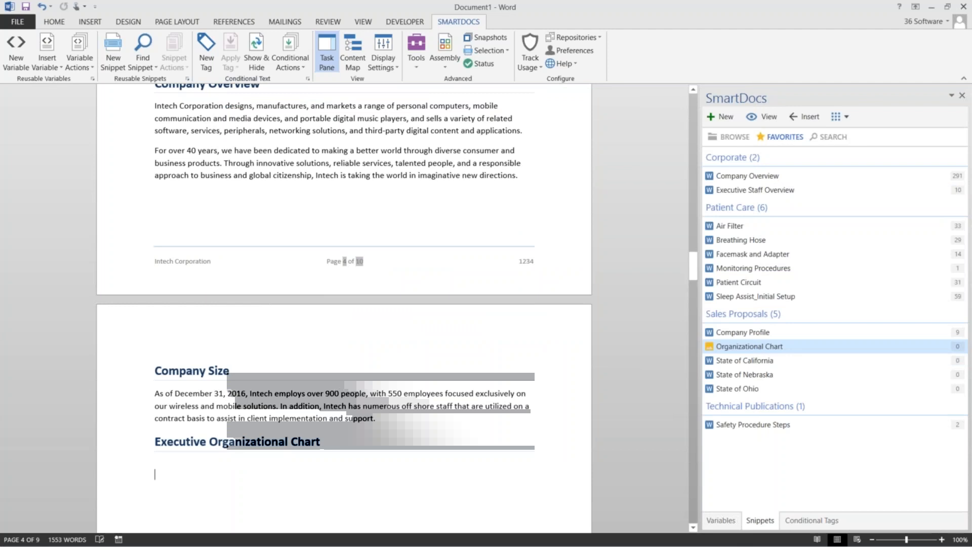
pyautogui.click(841, 116)
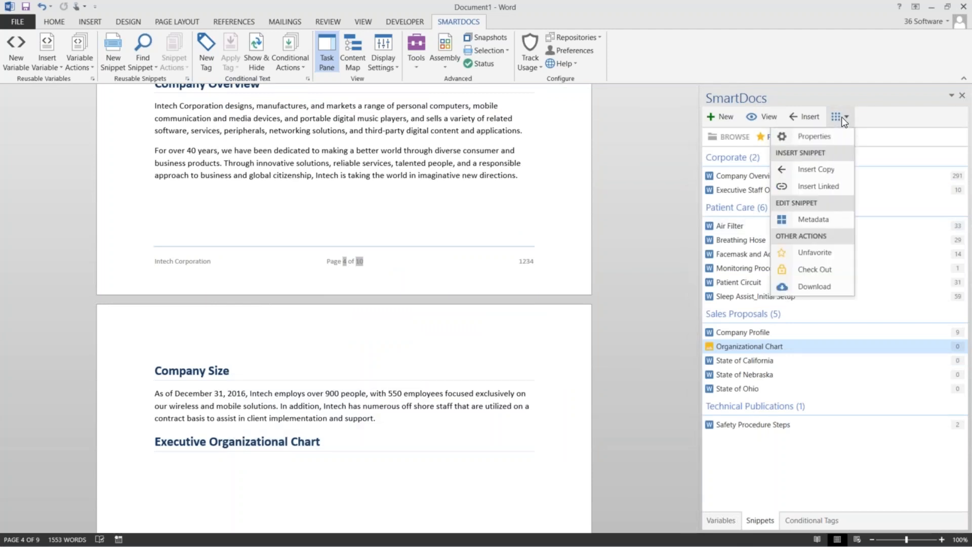
pyautogui.click(832, 186)
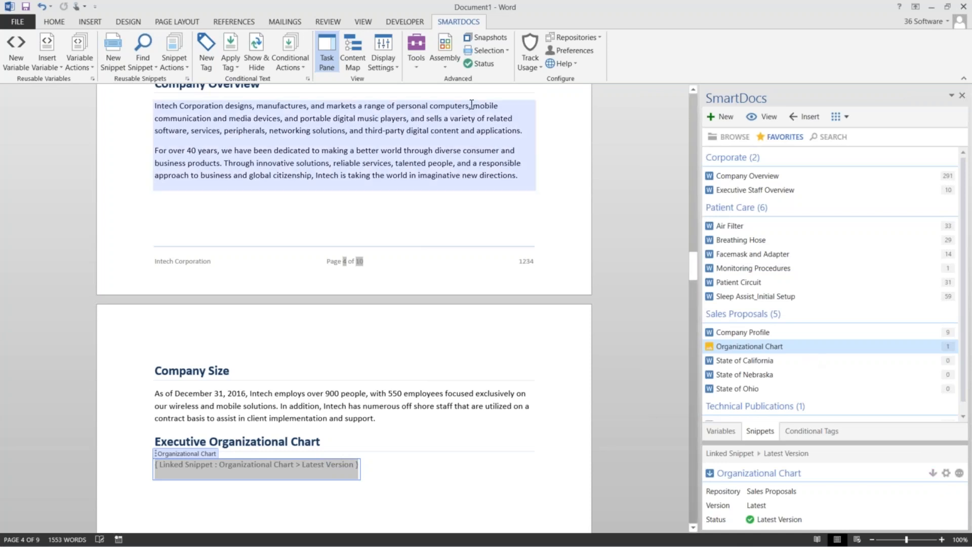
pyautogui.click(425, 65)
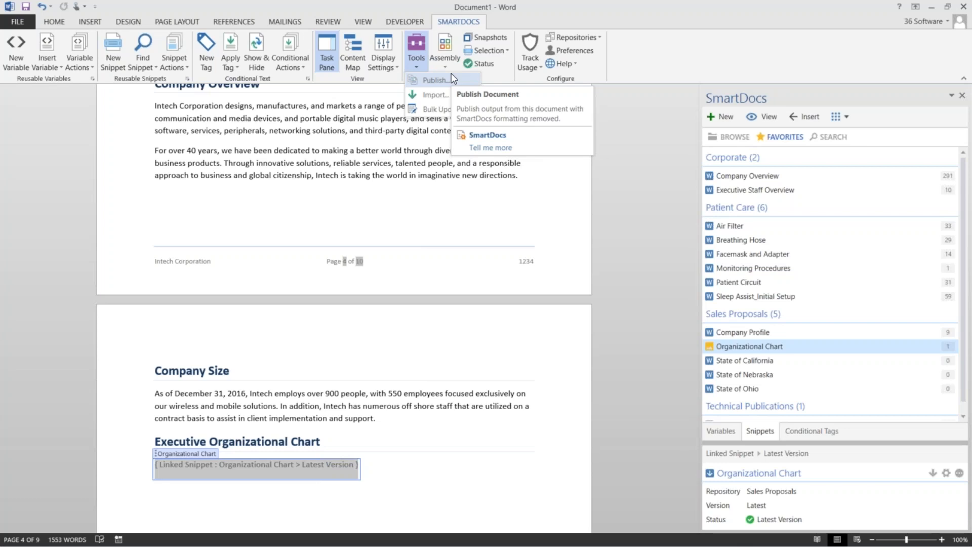
# Dismiss the Tools list without publishing, keeping the linked Organizational Chart in place
pyautogui.click(449, 462)
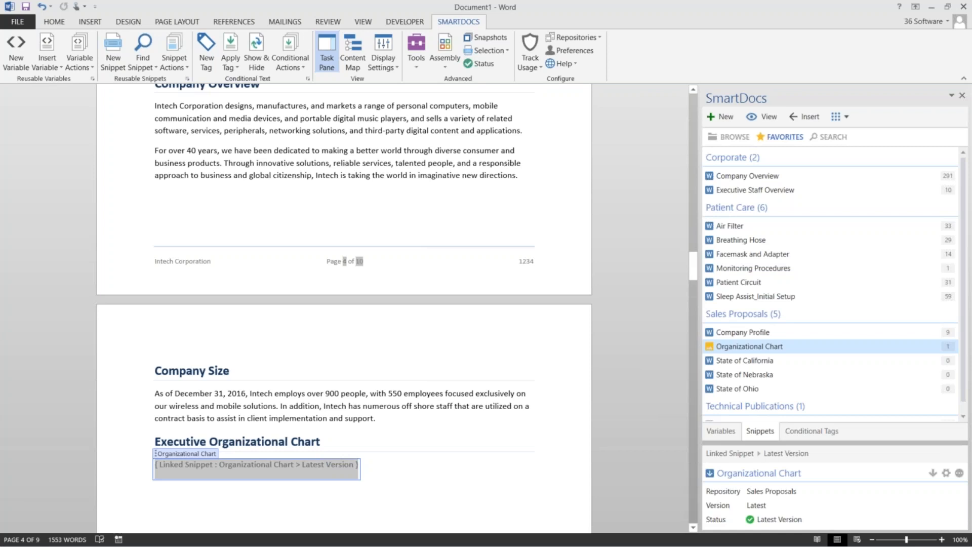
# Scroll to Appendix A: Client References and select its Client References SmartFinder placeholder
pyautogui.scroll(-10, 449, 461)
pyautogui.scroll(-9, 449, 461)
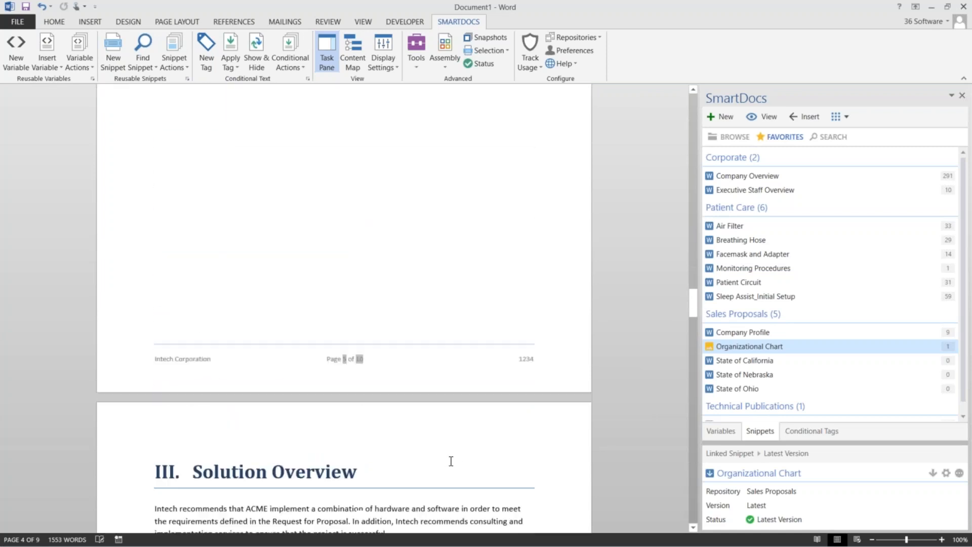
pyautogui.moveTo(693, 326); pyautogui.dragTo(695, 411)
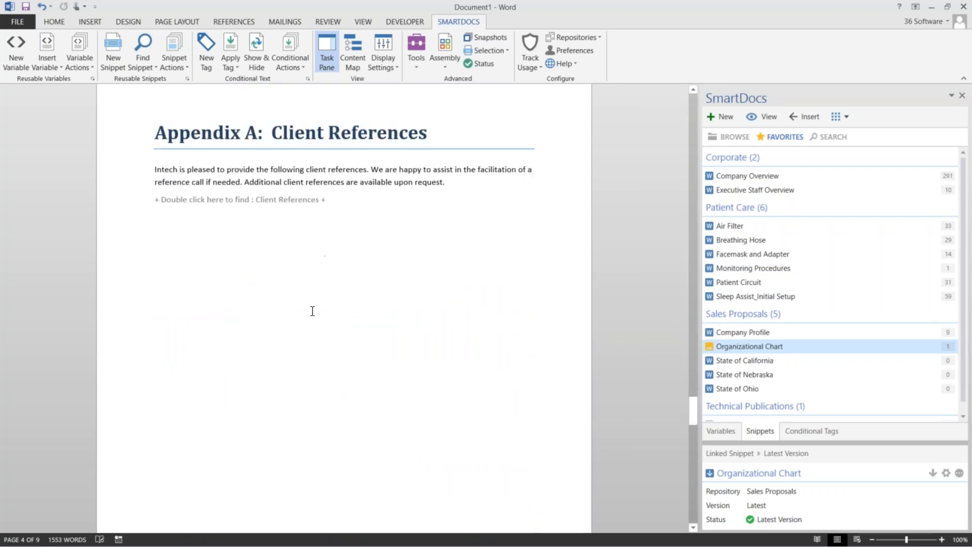
pyautogui.click(269, 200)
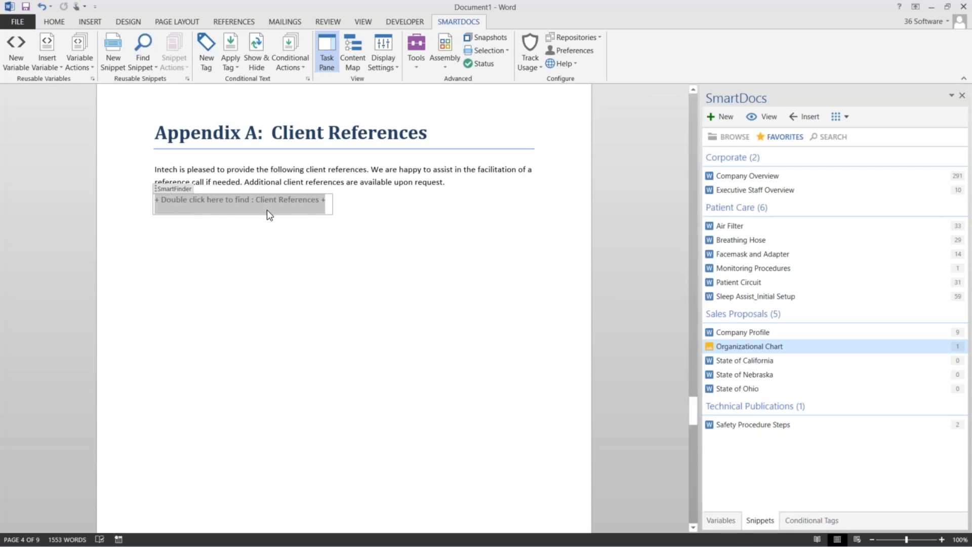
# Insert the State of Nebraska and Global Security Solutions references through the Client References finder
pyautogui.doubleClick(210, 201)
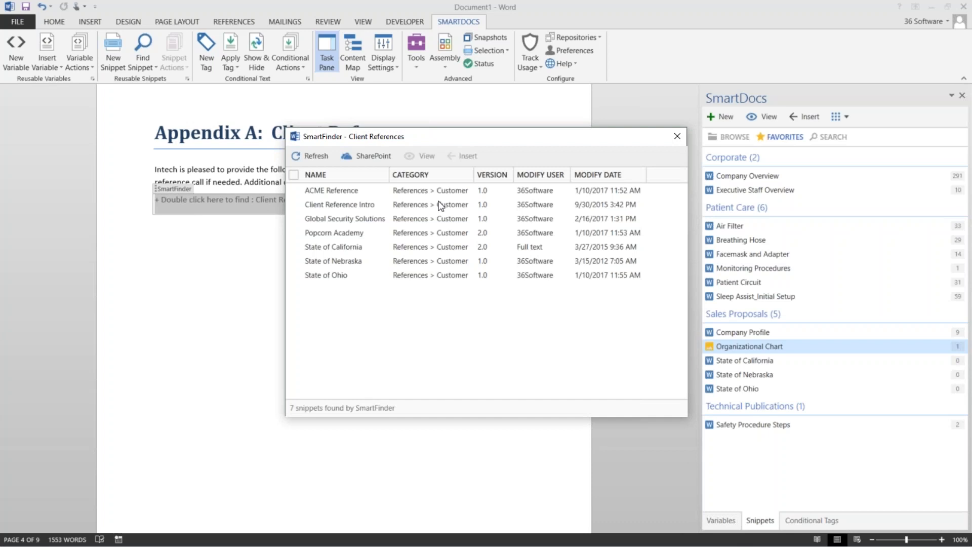
pyautogui.moveTo(537, 137); pyautogui.dragTo(692, 78)
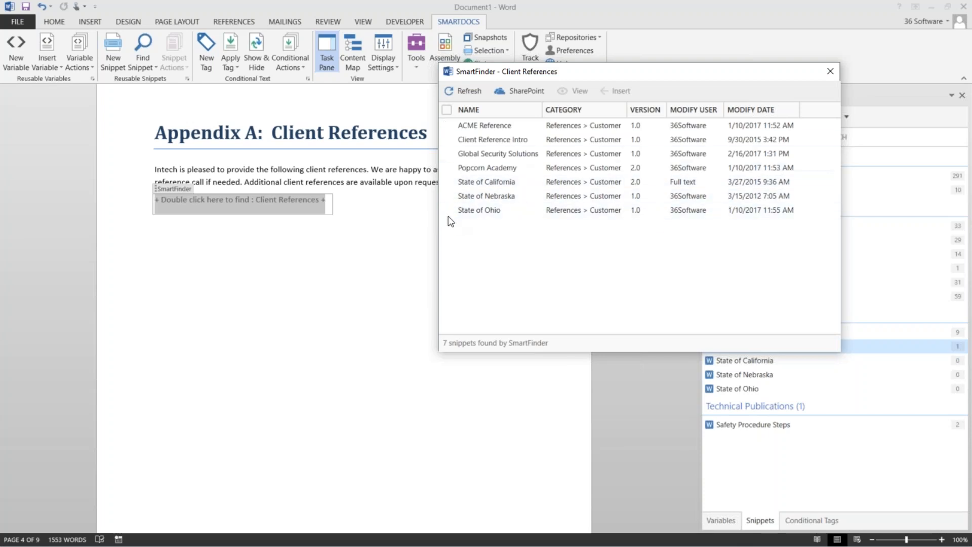
pyautogui.click(446, 195)
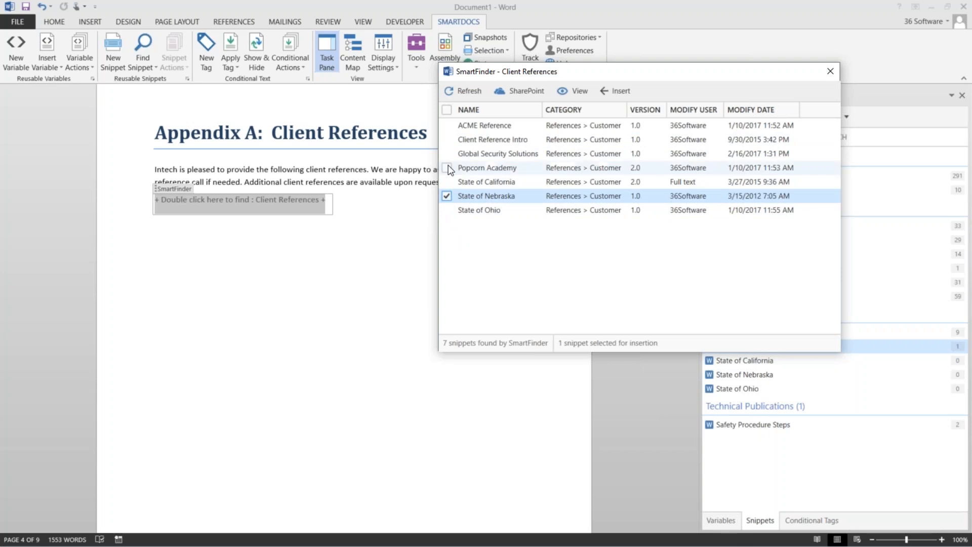
pyautogui.click(446, 153)
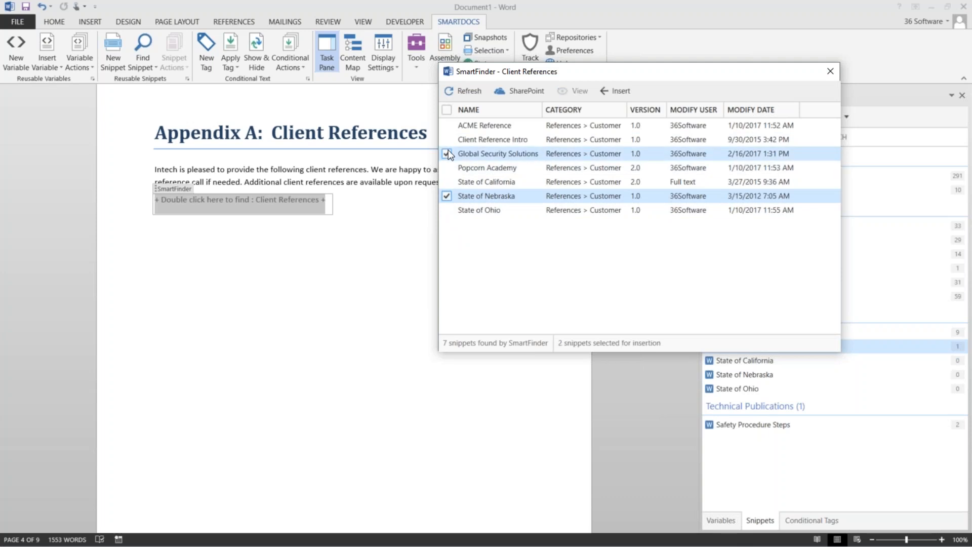
pyautogui.click(618, 93)
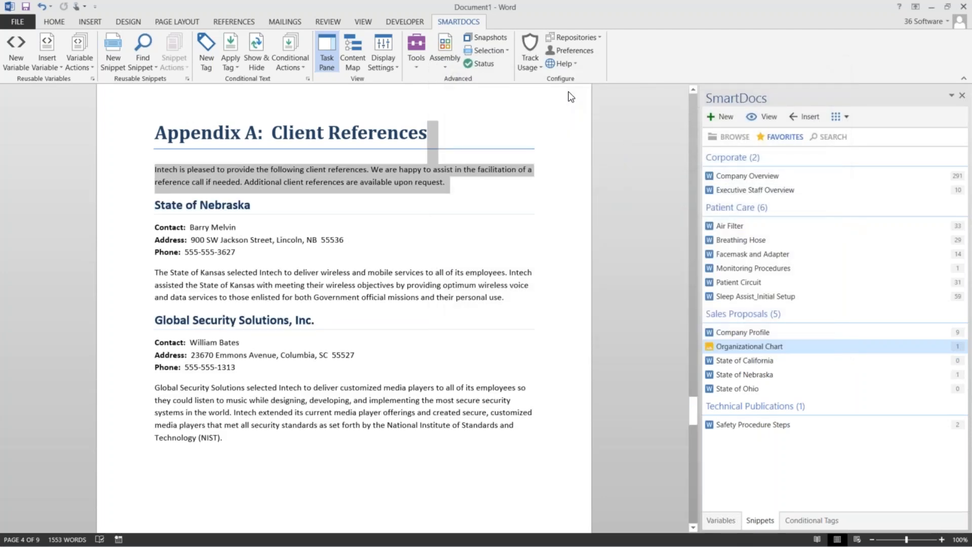
# Check both inserted reference snippets, then scroll on to Appendix B's Staff Profiles placeholder
pyautogui.click(366, 279)
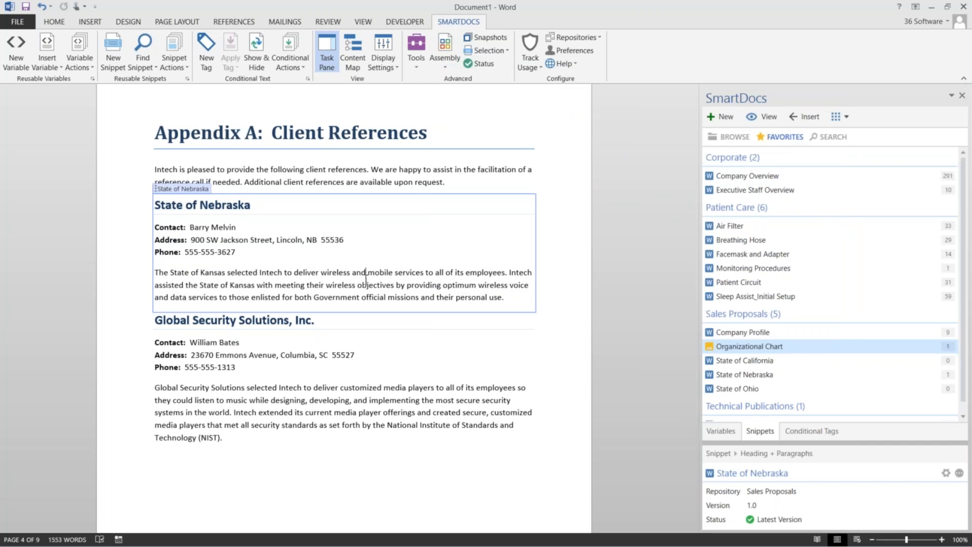
pyautogui.click(271, 413)
pyautogui.scroll(-10, 271, 412)
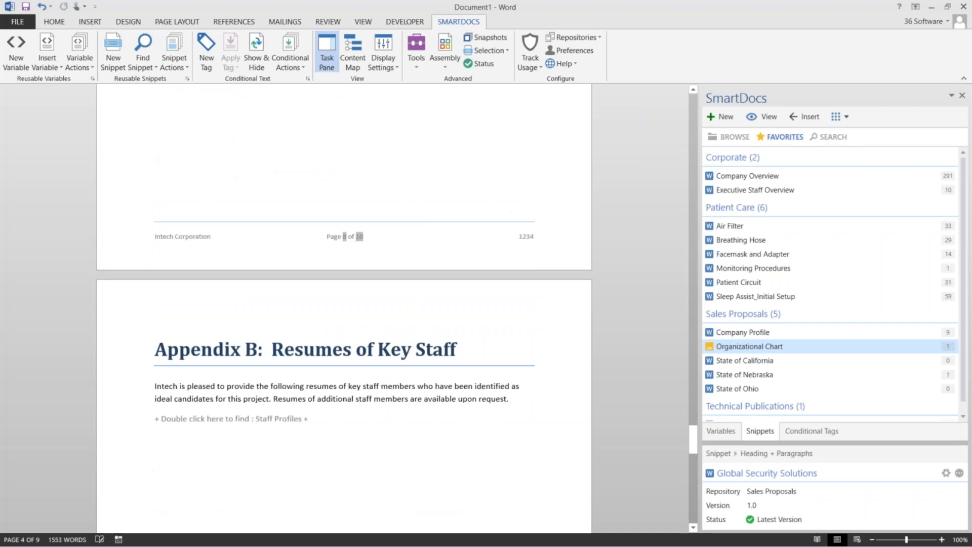
# Insert the Account Manager and Contract Coordinator profiles from the Staff Profiles finder into Appendix B
pyautogui.doubleClick(217, 269)
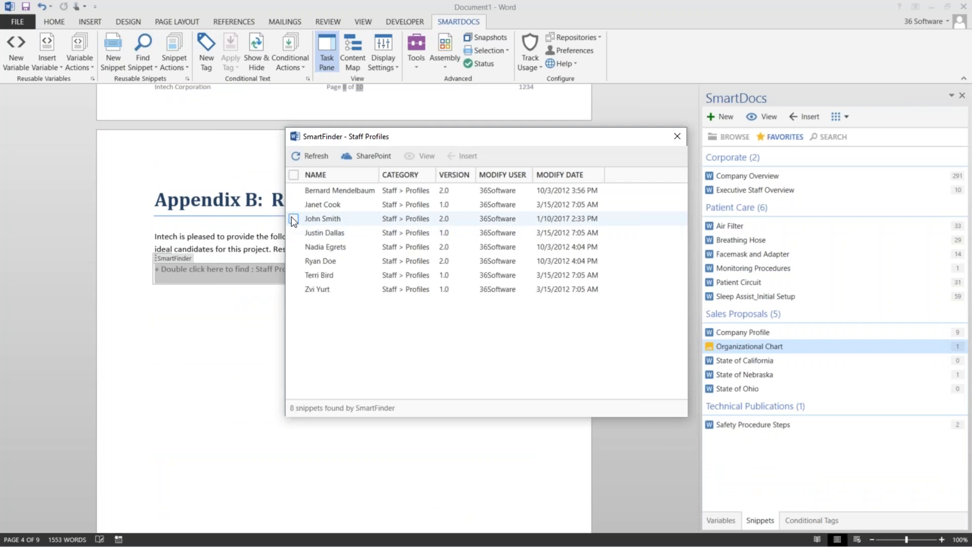
pyautogui.click(293, 218)
pyautogui.click(293, 233)
pyautogui.click(464, 155)
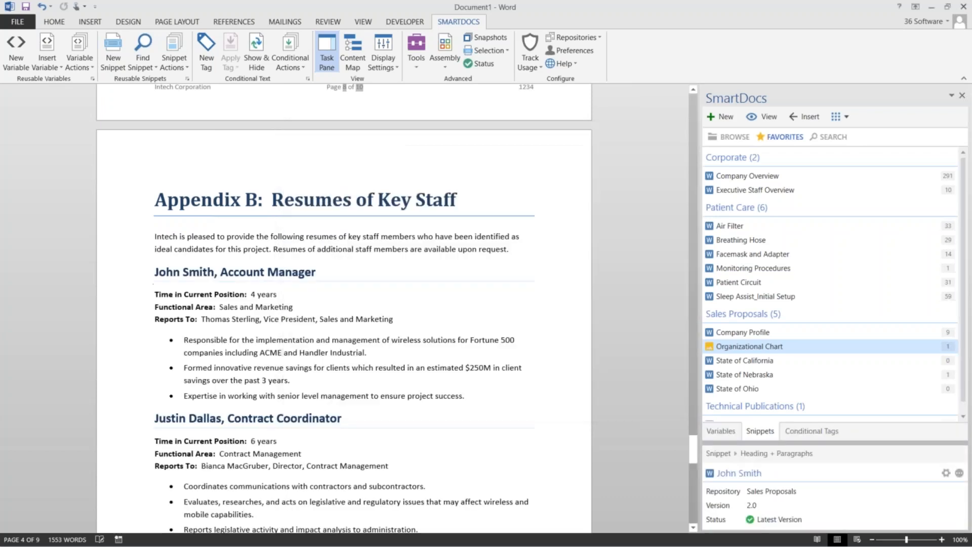
pyautogui.scroll(-4, 304, 354)
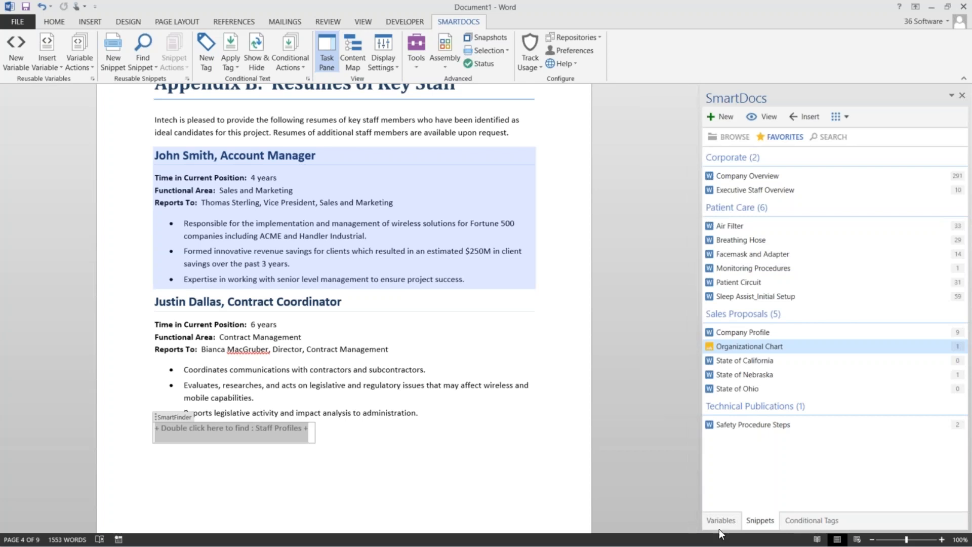
# Show the Sales Proposals conditional tags list and review the colour-coded product table
pyautogui.click(810, 521)
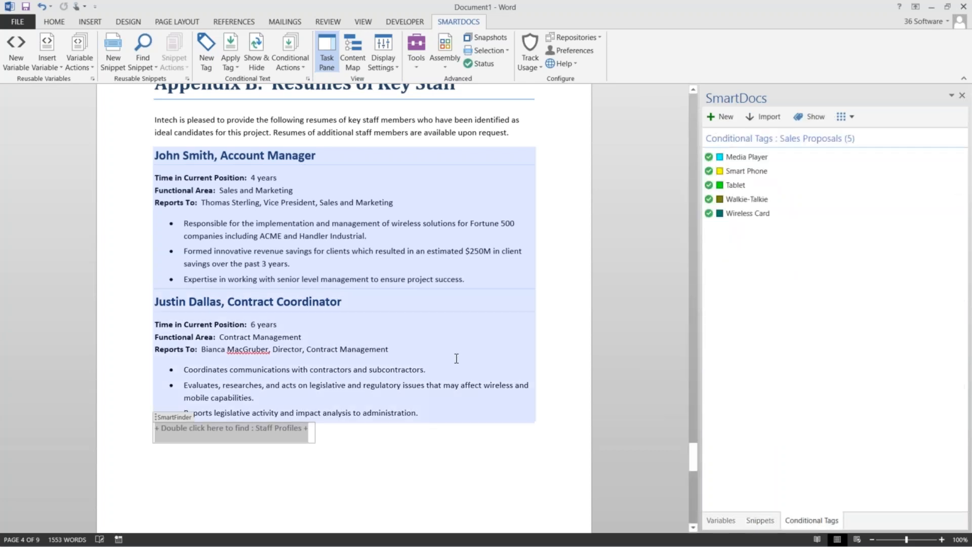
pyautogui.scroll(15, 456, 358)
pyautogui.scroll(10, 344, 303)
pyautogui.scroll(10, 455, 300)
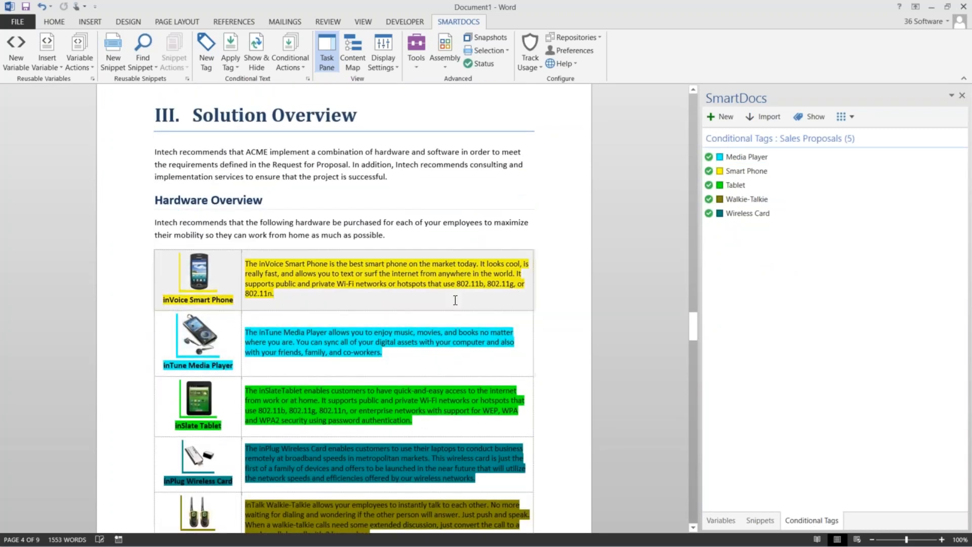
pyautogui.scroll(-1, 454, 302)
pyautogui.scroll(1, 435, 277)
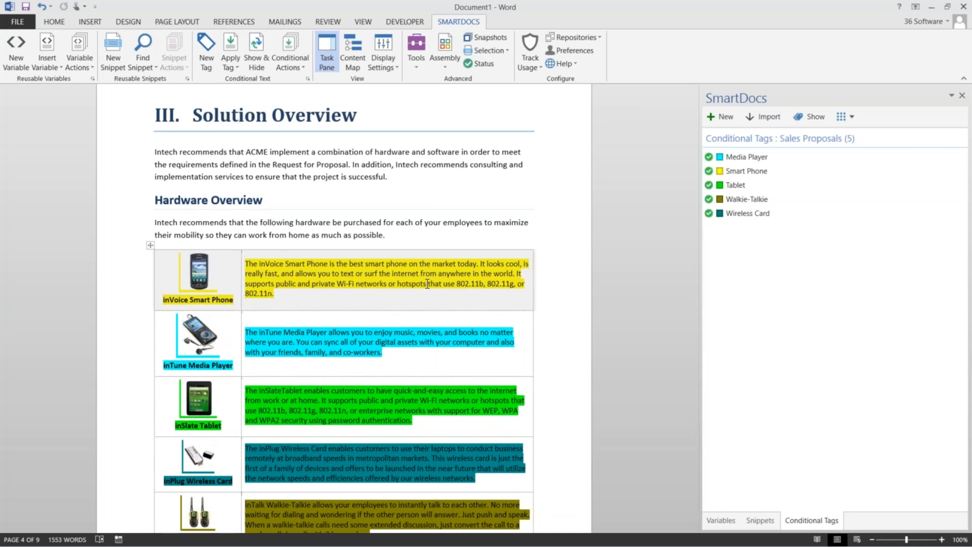
# Scroll down to Shipping Guarantee and check which products tag the pink shipping paragraph
pyautogui.scroll(-1, 383, 311)
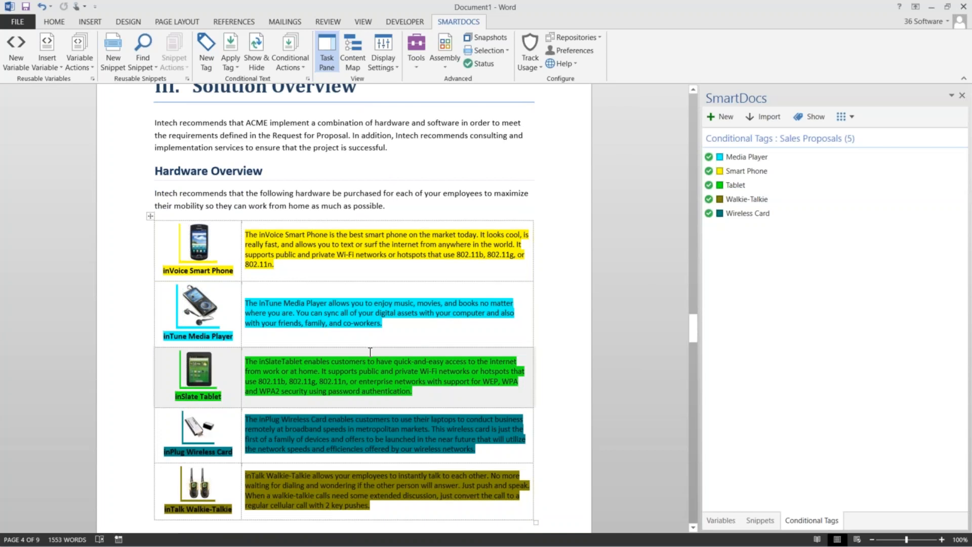
pyautogui.scroll(-1, 370, 351)
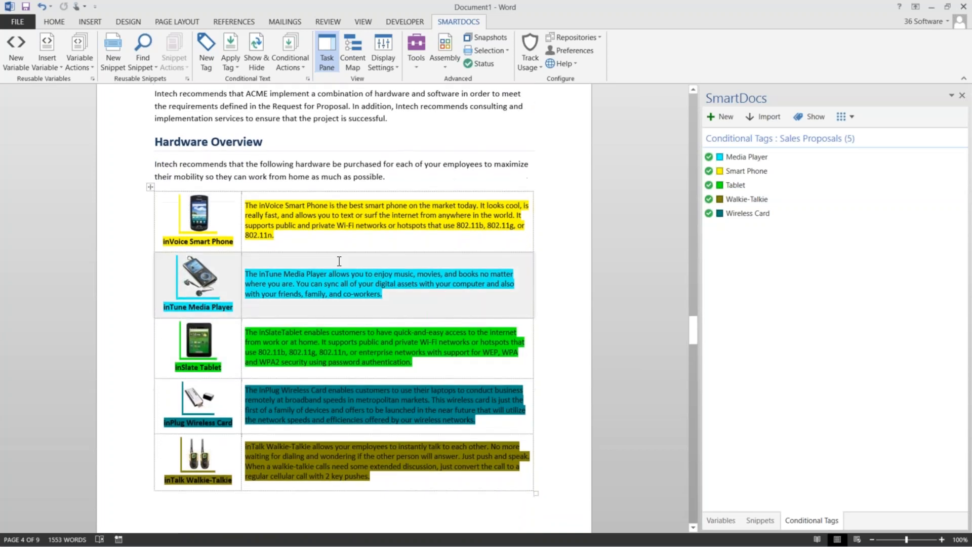
pyautogui.scroll(-15, 399, 368)
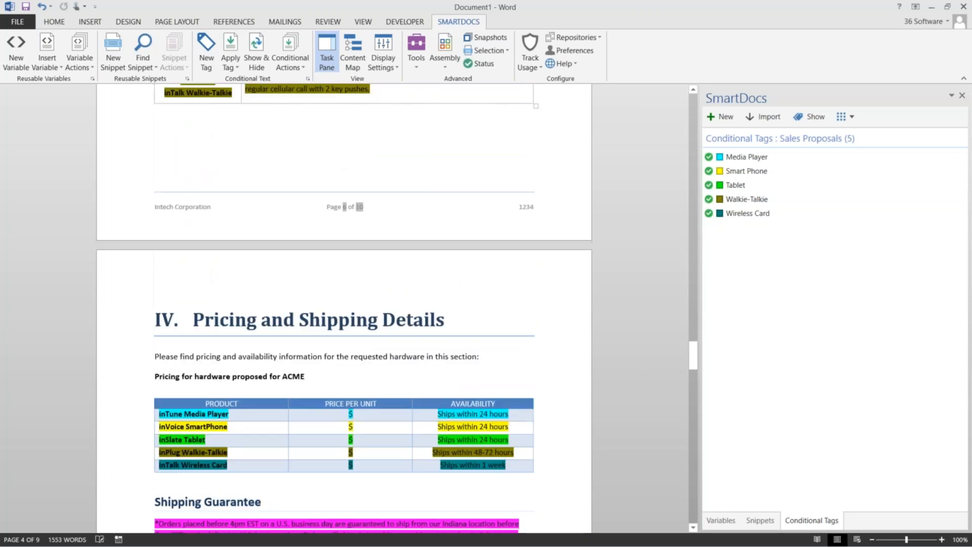
pyautogui.scroll(-1, 389, 406)
pyautogui.scroll(18, 389, 407)
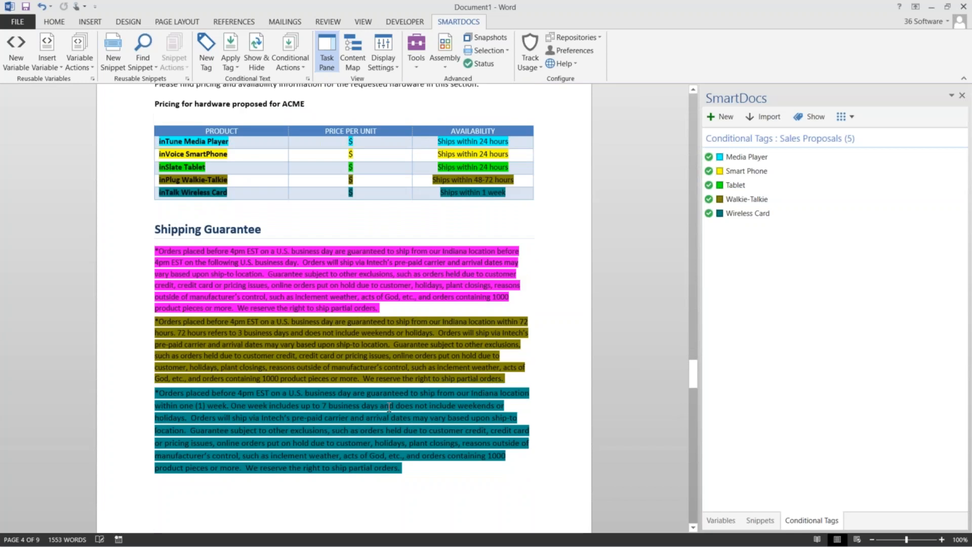
pyautogui.scroll(-13, 281, 409)
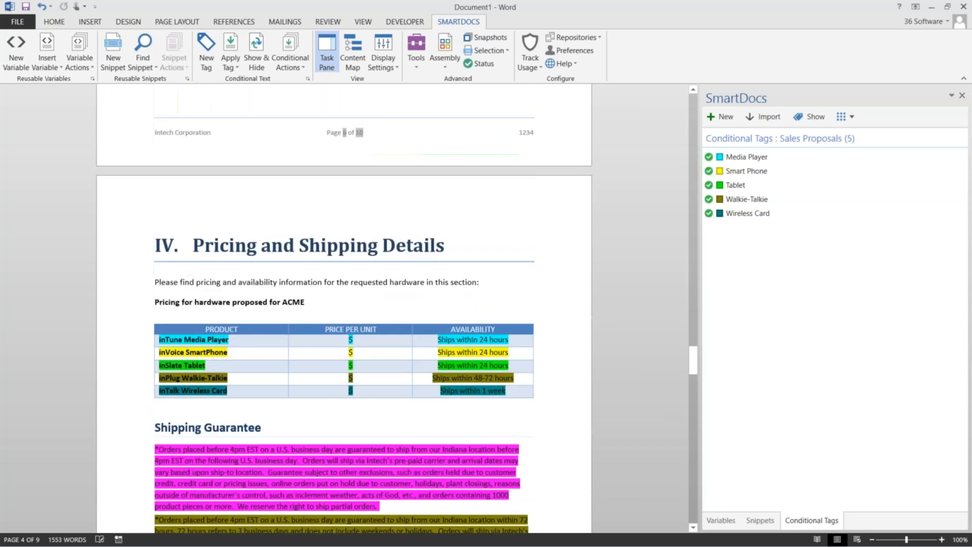
pyautogui.click(281, 409)
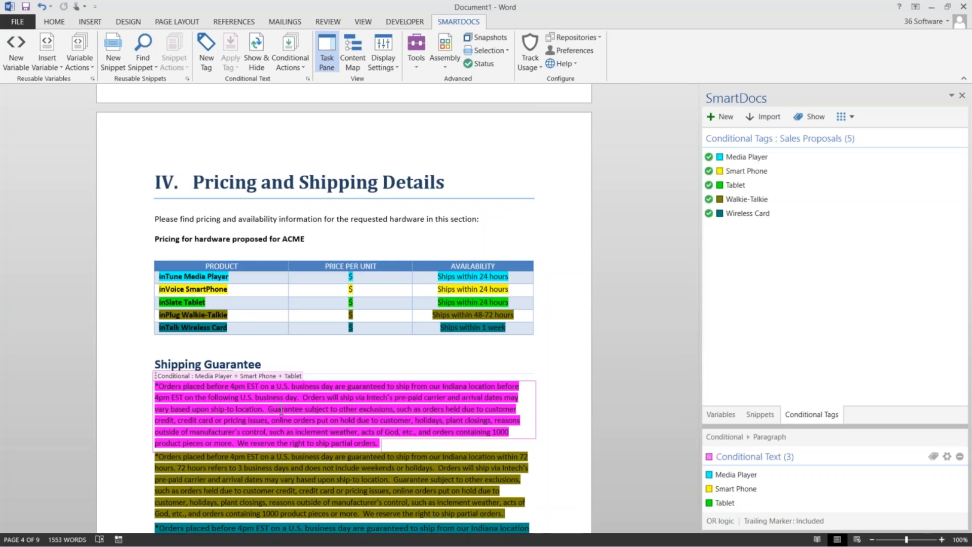
# Inspect the conditional tags on the Media Player pricing row, Walkie-Talkie paragraph and Smart Phone row
pyautogui.click(202, 267)
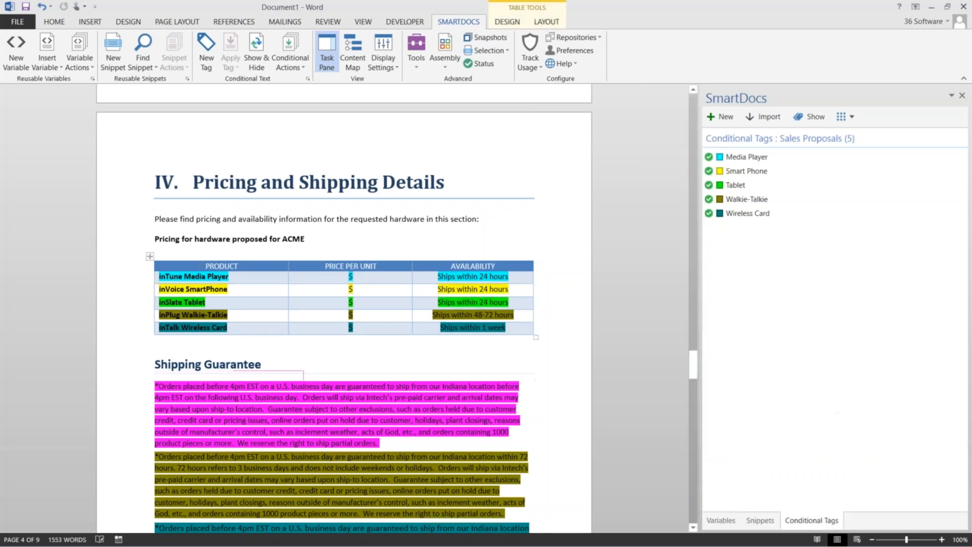
pyautogui.click(195, 275)
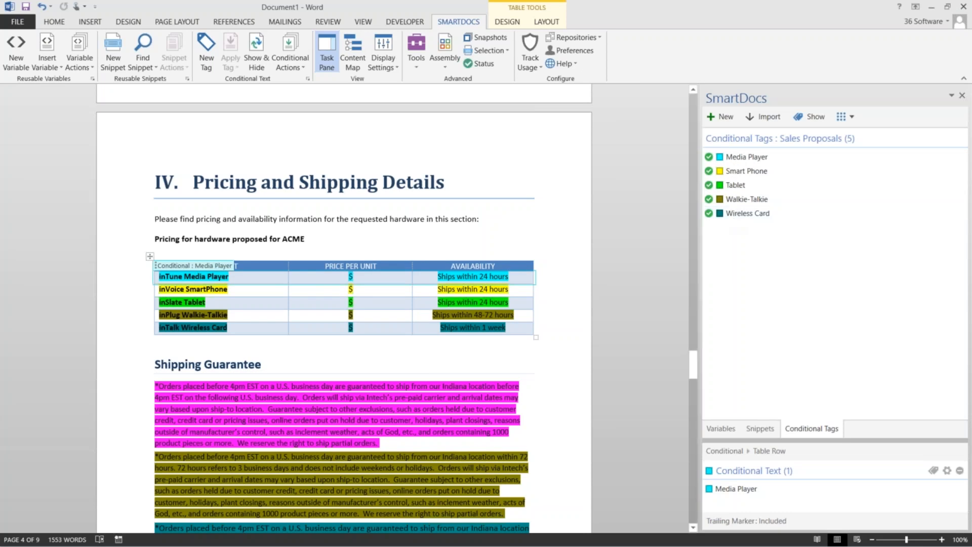
pyautogui.click(265, 491)
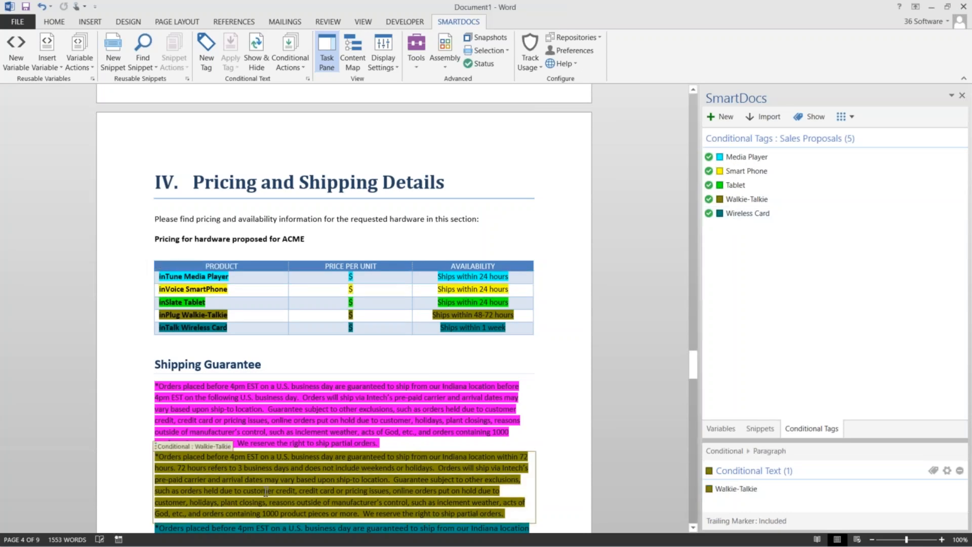
pyautogui.scroll(15, 265, 491)
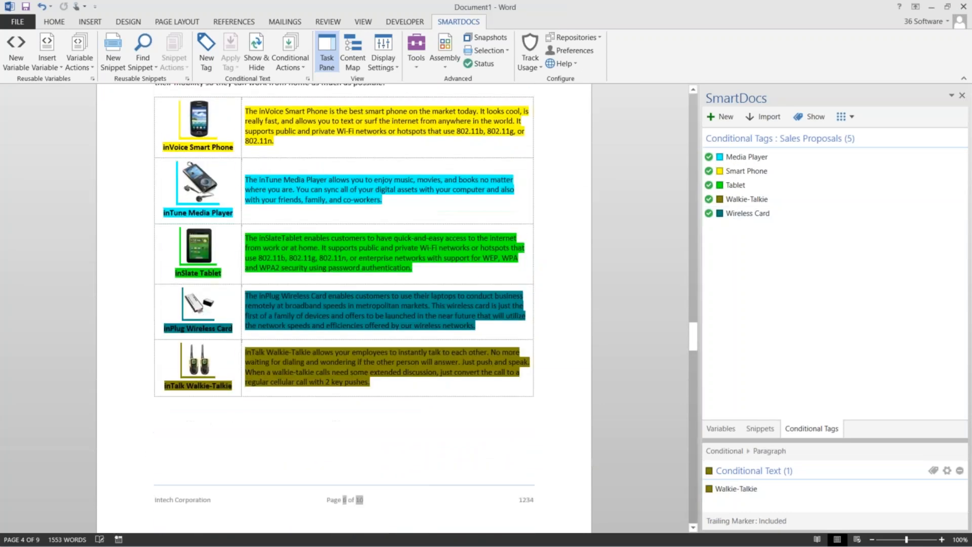
pyautogui.click(303, 175)
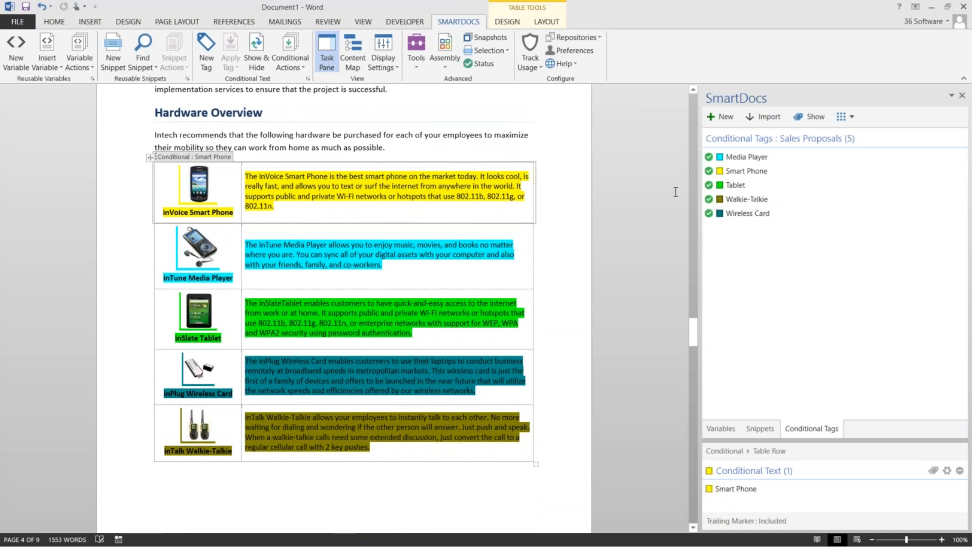
# Hide all conditional tags, keep only Media Player and Walkie-Talkie shown, and save
pyautogui.click(810, 117)
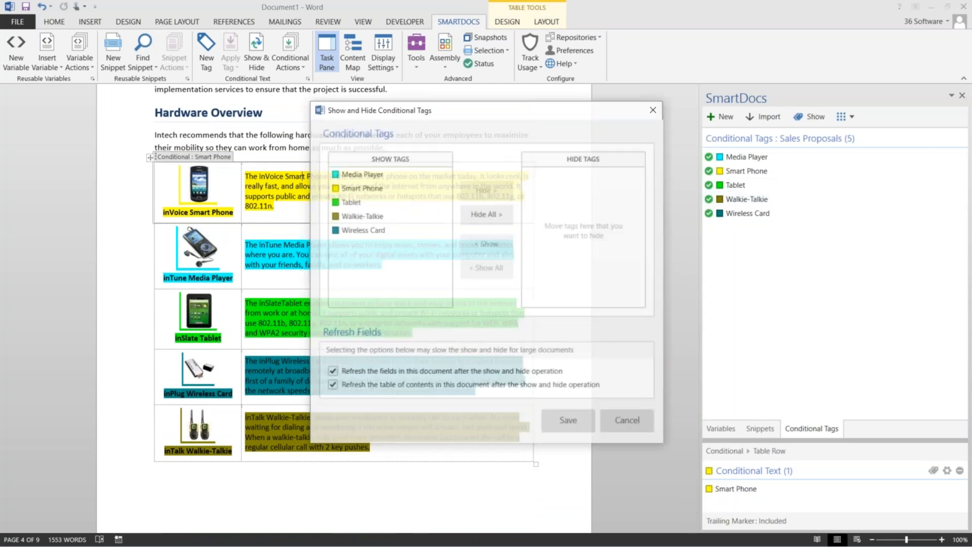
pyautogui.moveTo(543, 113); pyautogui.dragTo(774, 56)
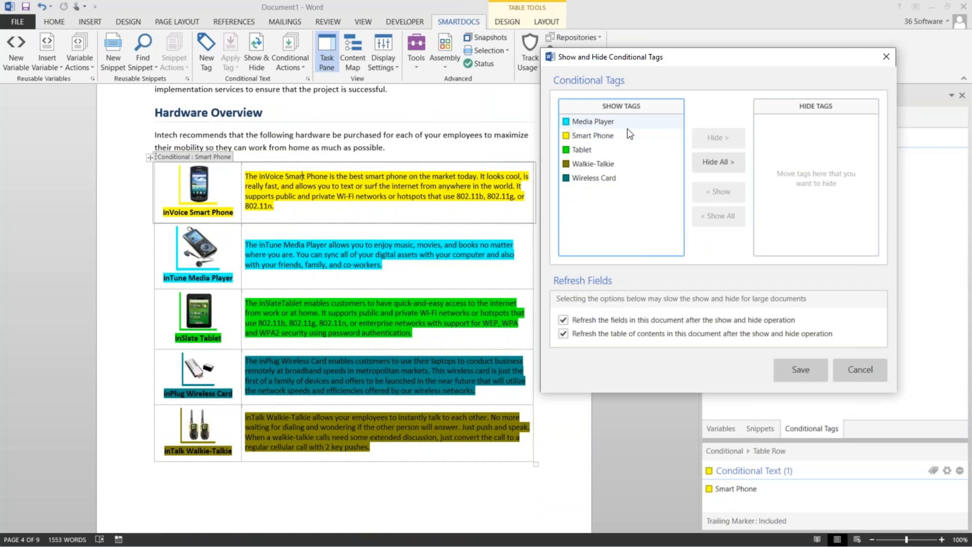
pyautogui.click(582, 150)
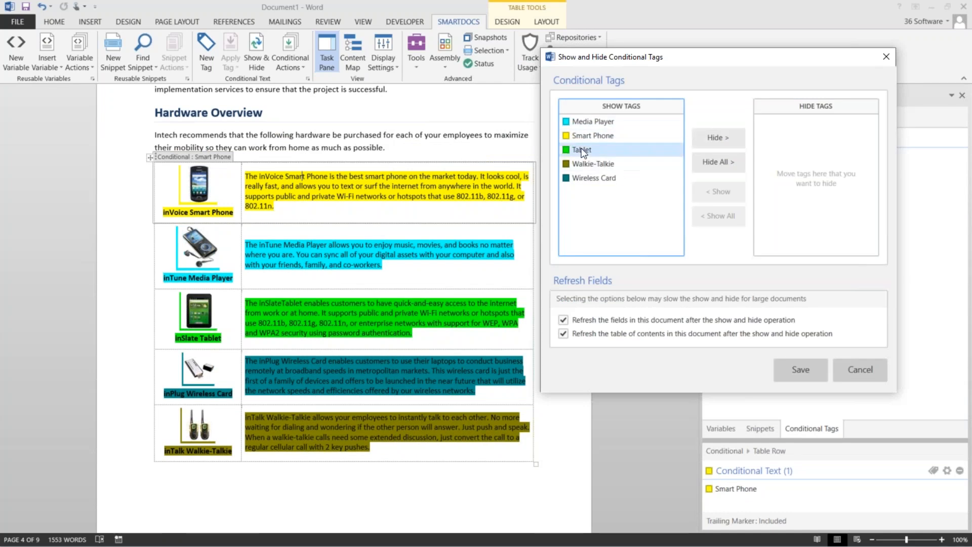
pyautogui.click(716, 158)
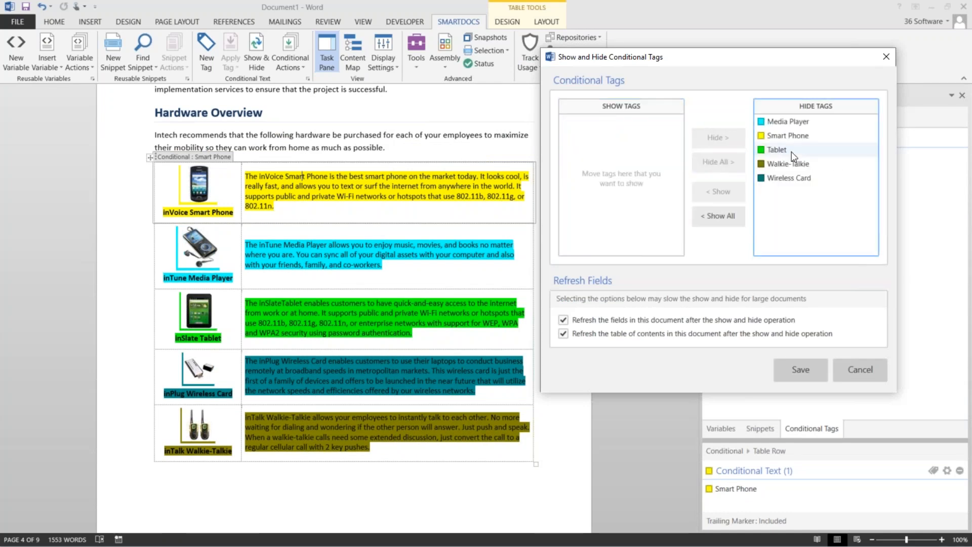
pyautogui.click(778, 123)
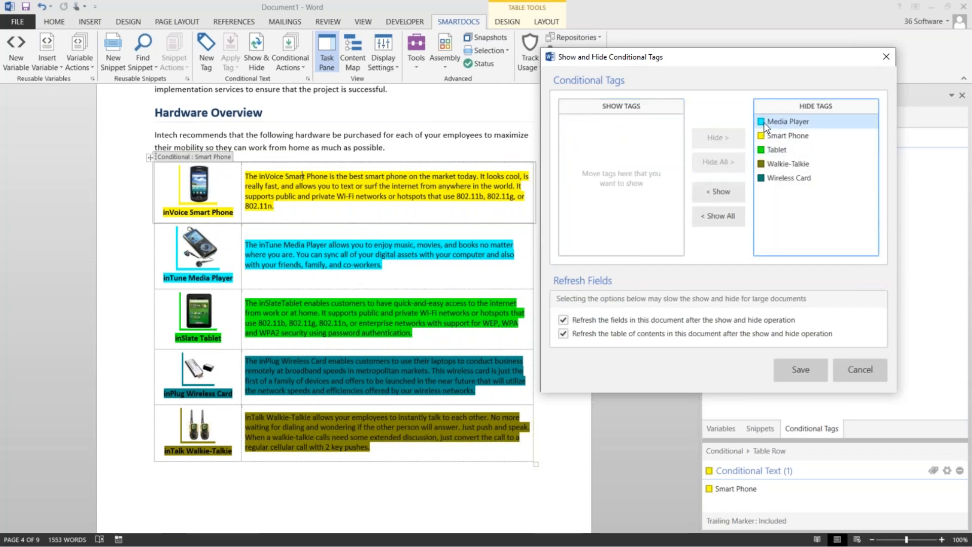
pyautogui.click(723, 193)
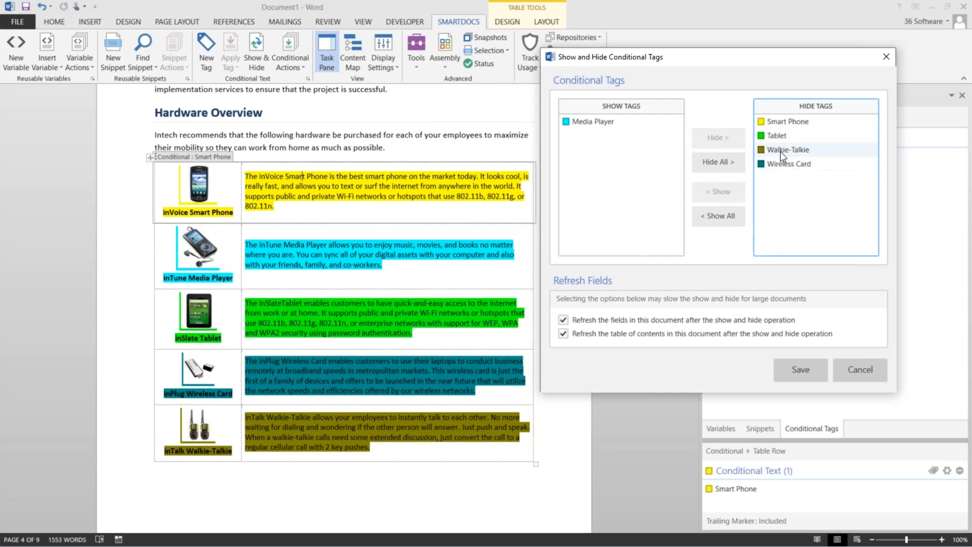
pyautogui.click(780, 150)
pyautogui.click(710, 194)
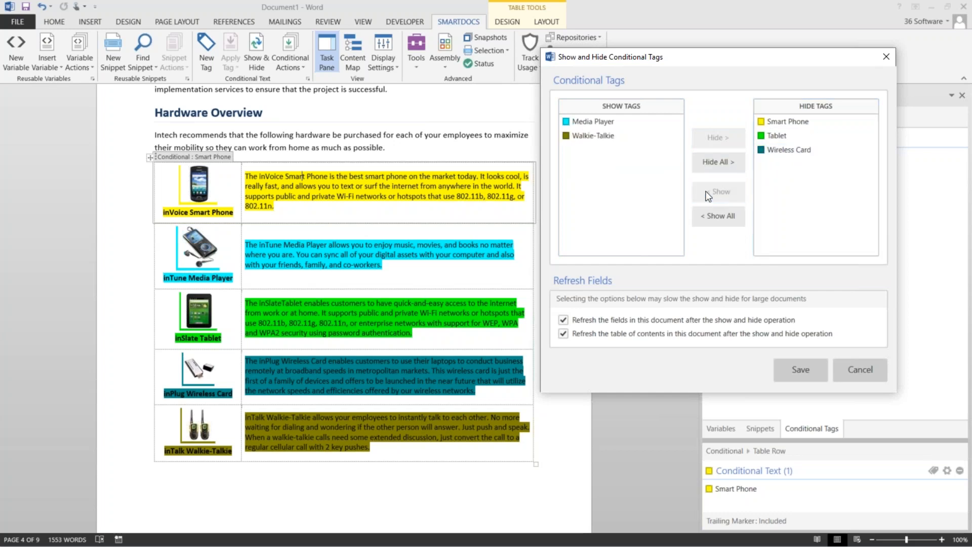
pyautogui.click(800, 372)
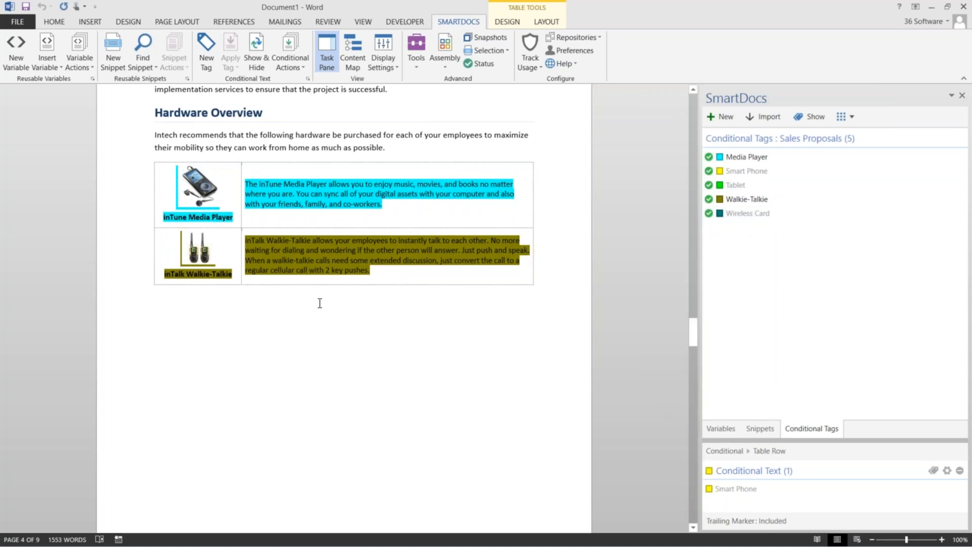
# Check the tags on the pink Shipping Guarantee paragraph in the filtered document
pyautogui.scroll(-10, 320, 302)
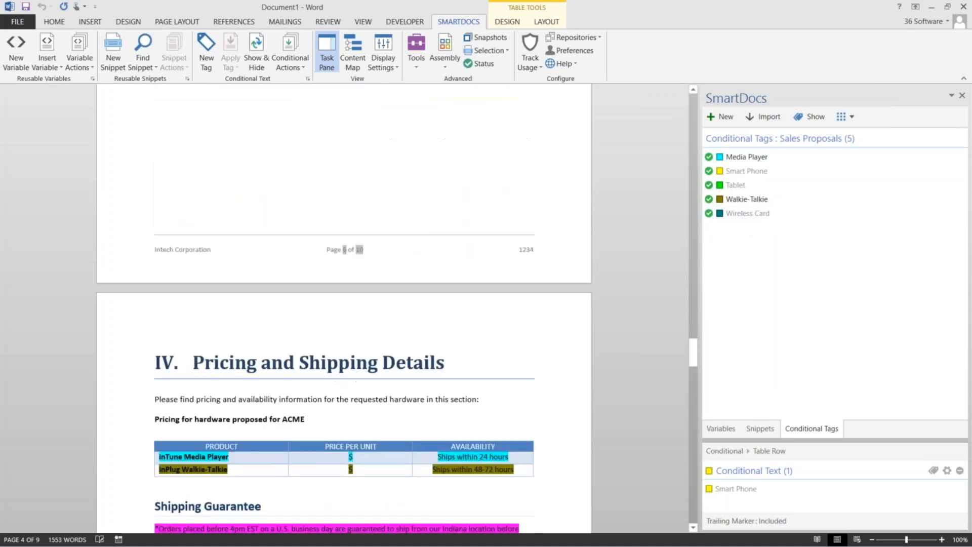
pyautogui.scroll(-5, 352, 361)
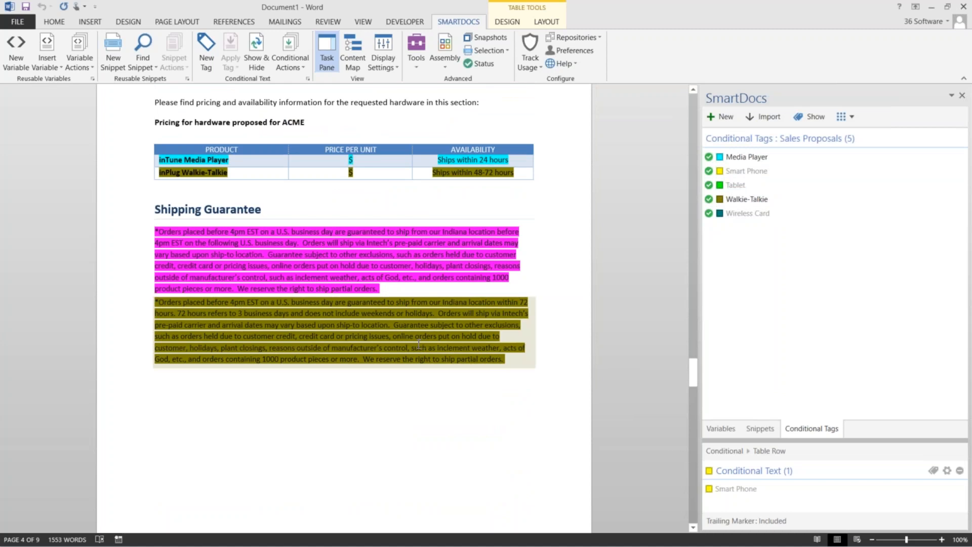
pyautogui.click(350, 257)
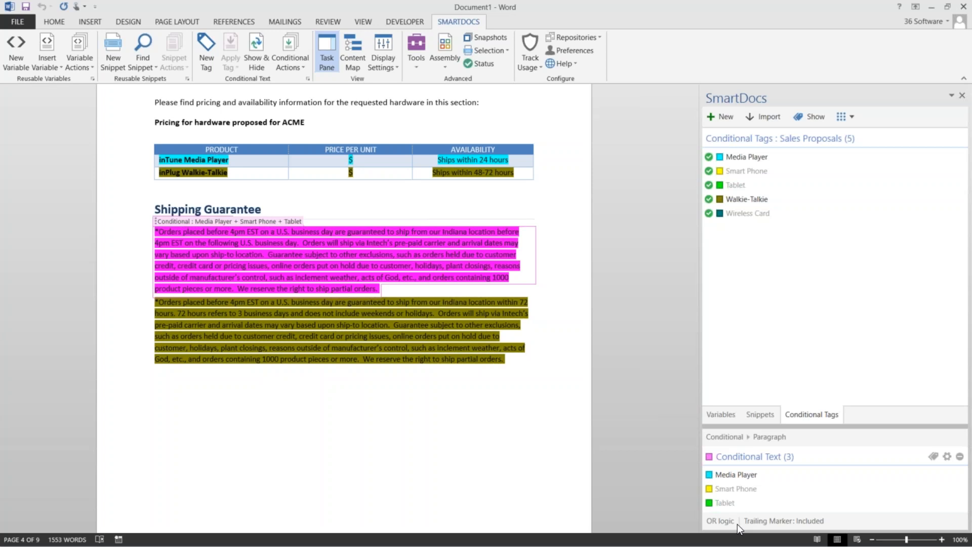
pyautogui.click(464, 408)
# Select the introductory paragraph under Hardware Overview
pyautogui.scroll(10, 344, 304)
pyautogui.scroll(3, 344, 283)
pyautogui.click(154, 310)
pyautogui.moveTo(155, 310); pyautogui.dragTo(390, 324)
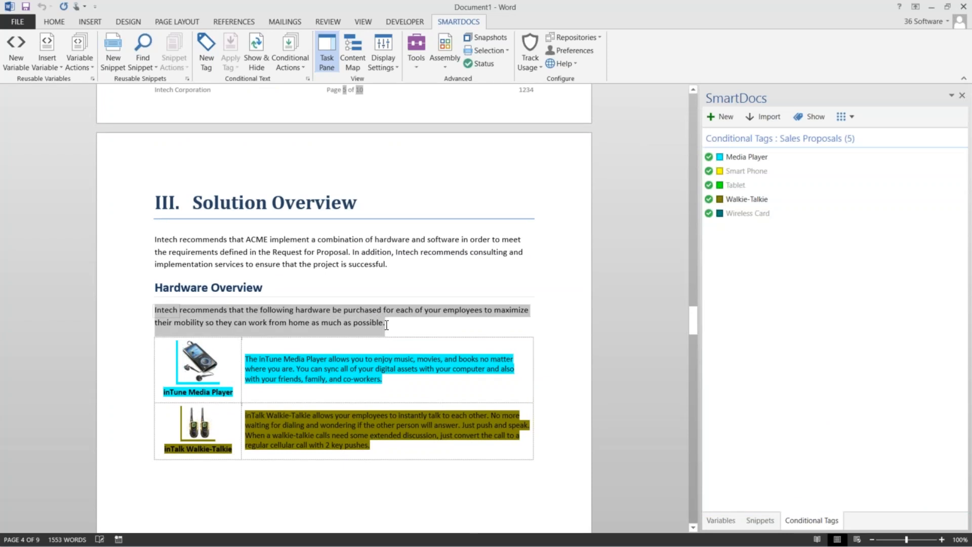
# Apply the Media Player conditional tag to the selected intro paragraph
pyautogui.click(734, 159)
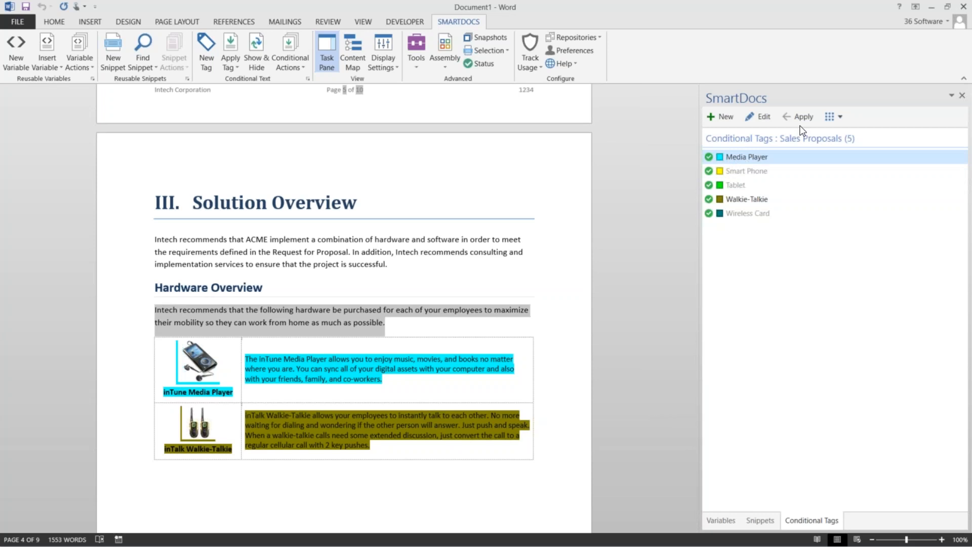
pyautogui.click(236, 63)
pyautogui.click(304, 64)
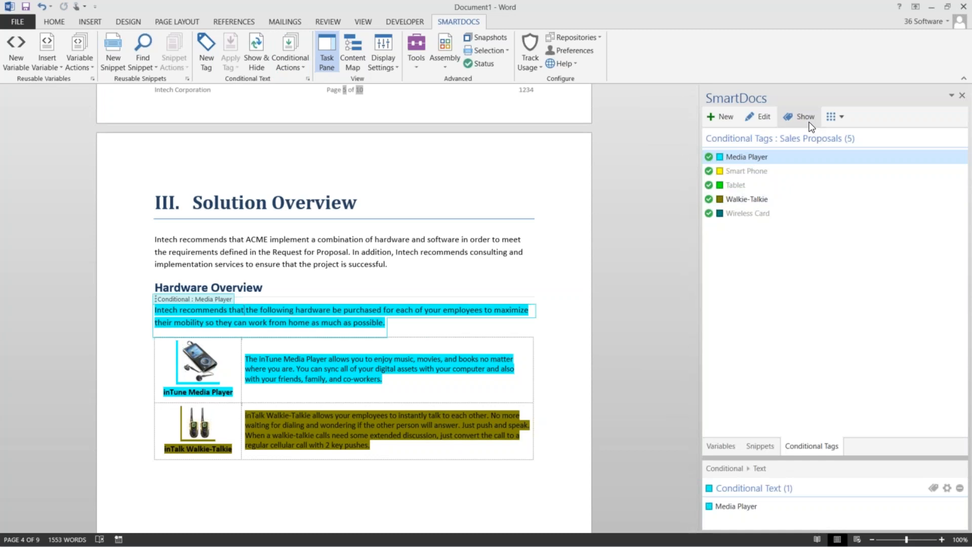
# Move Media Player to the hidden tags and save, leaving only Walkie-Talkie content
pyautogui.click(804, 117)
pyautogui.click(369, 174)
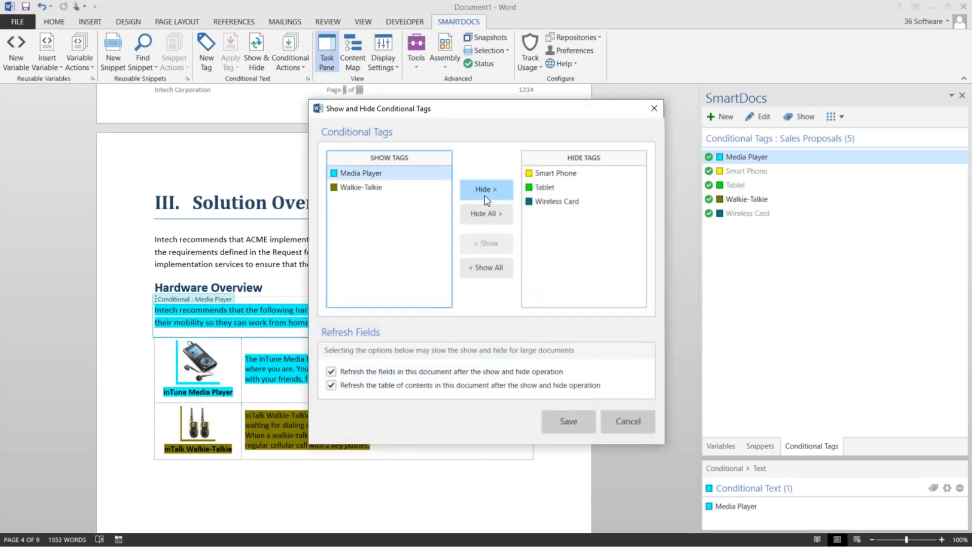
pyautogui.click(487, 191)
pyautogui.click(564, 421)
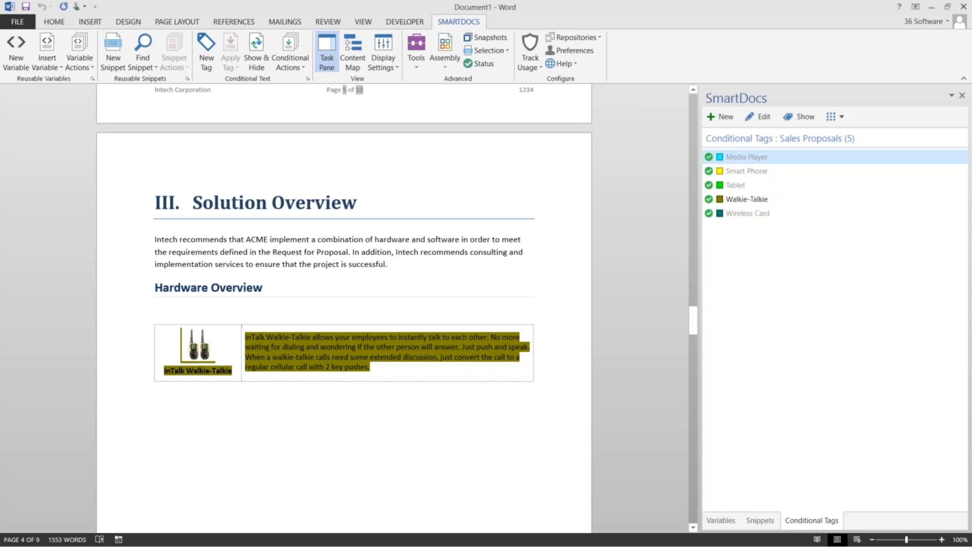
# Check the Walkie-Talkie row's tag and review the filtered proposal
pyautogui.click(138, 366)
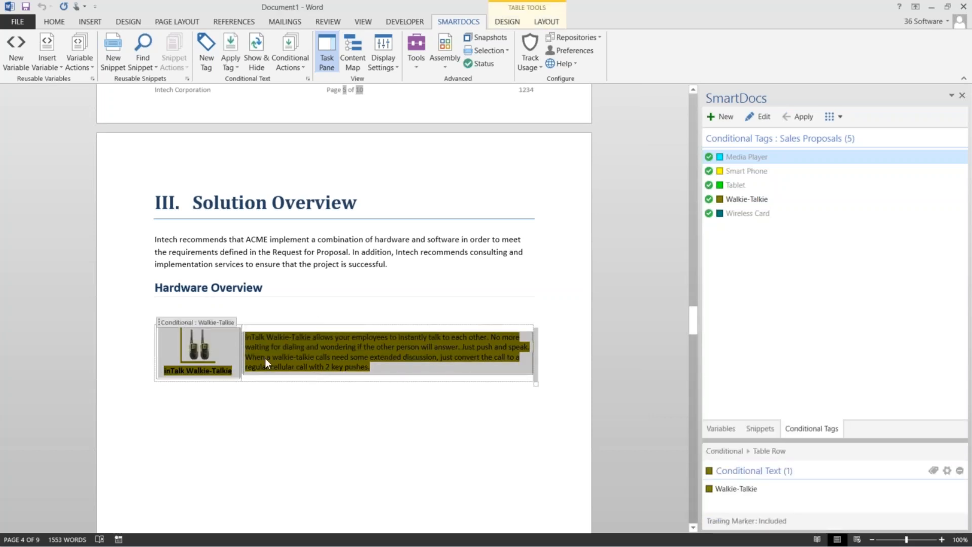
pyautogui.scroll(-8, 345, 303)
pyautogui.scroll(-6, 345, 304)
pyautogui.scroll(4, 344, 303)
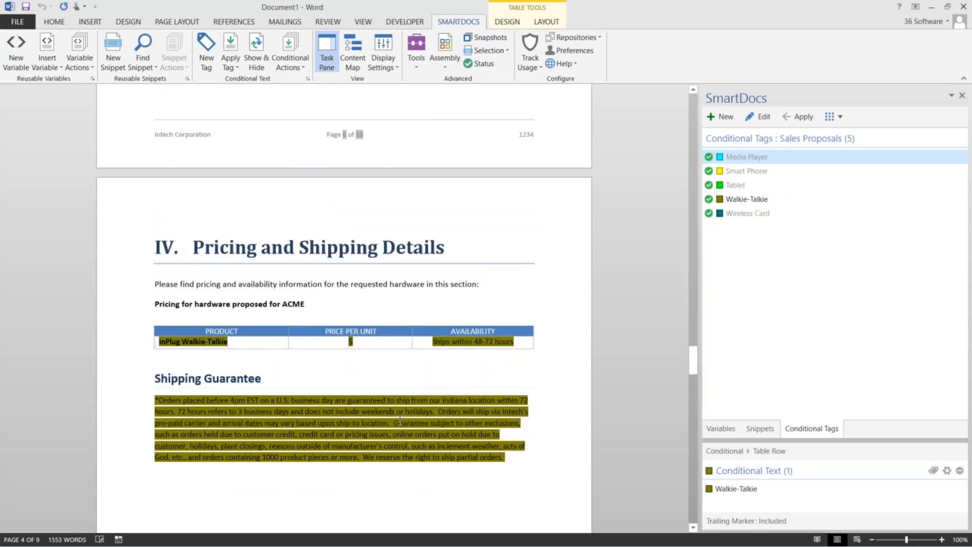
pyautogui.scroll(10, 345, 304)
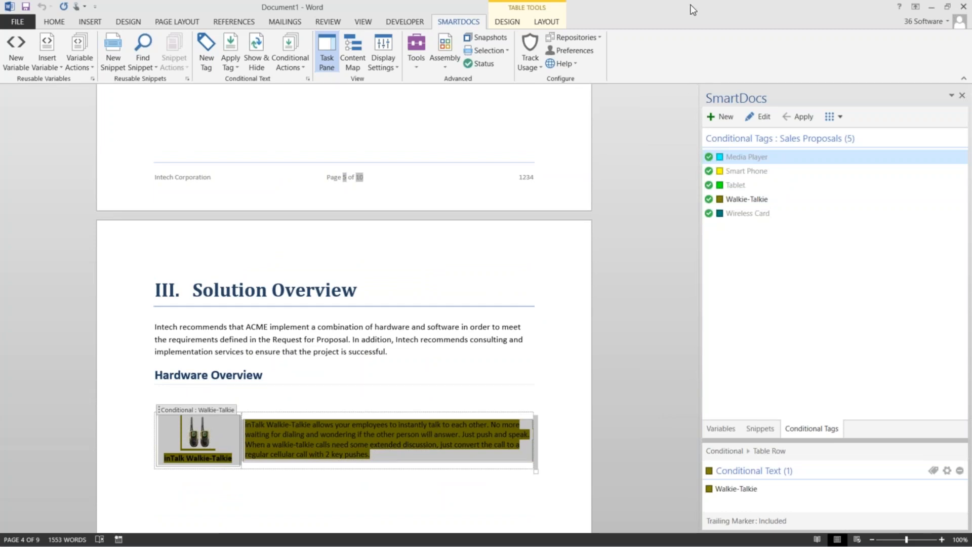
pyautogui.scroll(7, 459, 267)
pyautogui.scroll(9, 344, 304)
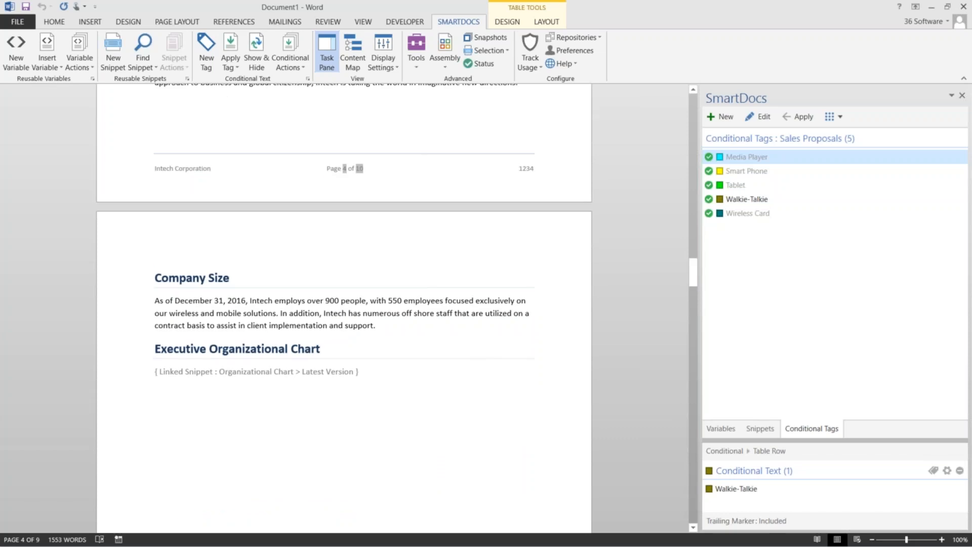
pyautogui.scroll(5, 344, 303)
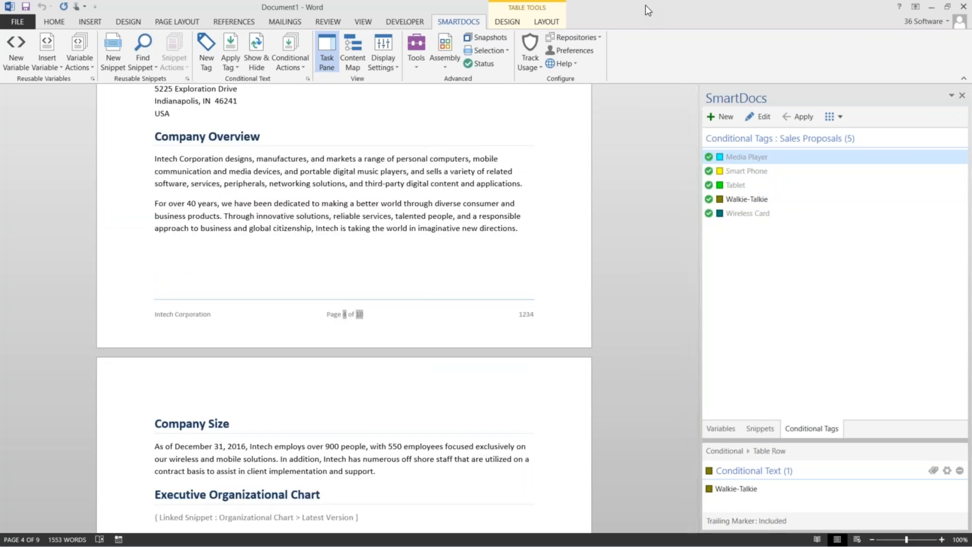
# Bring up the Intech Corporation Response_1234 document maximized on its cover page
pyautogui.hotkey('alt', 'Tab')
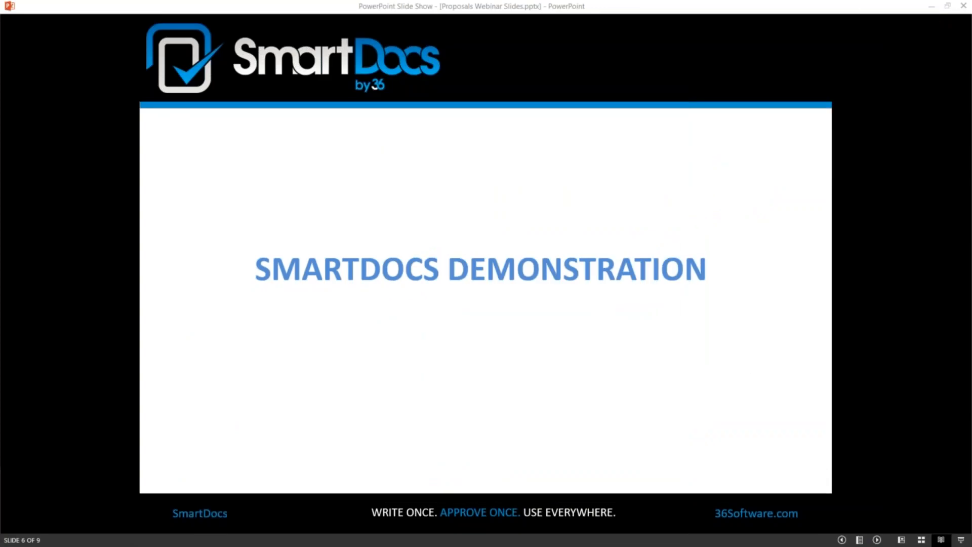
pyautogui.hotkey('alt', 'Tab')
pyautogui.moveTo(506, 163); pyautogui.dragTo(534, 1)
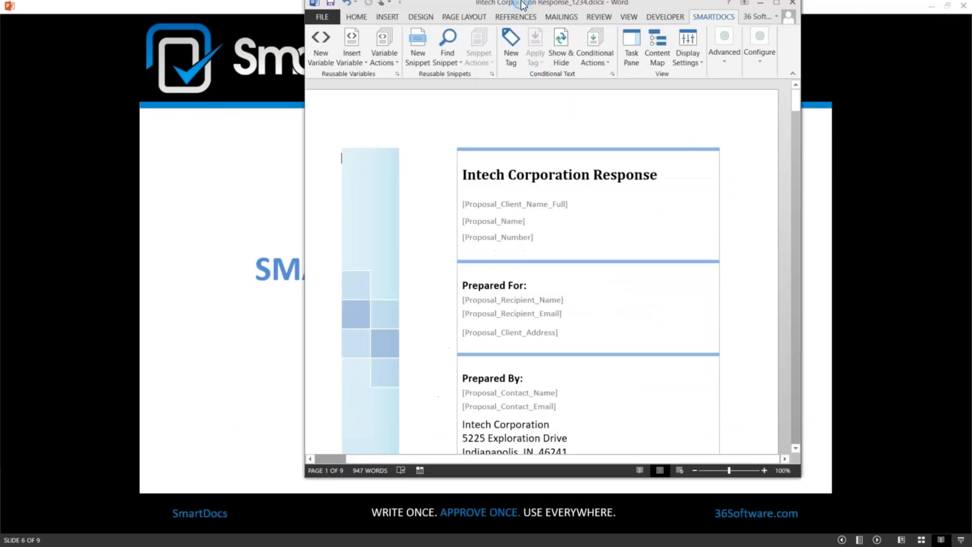
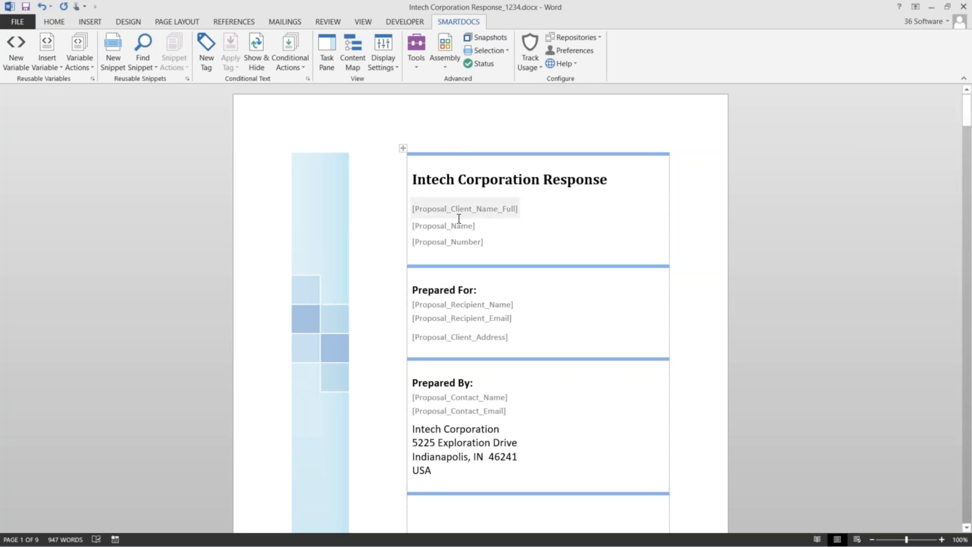
# Open the SmartDocs Content Map from the SmartDocs ribbon's View group
pyautogui.click(352, 63)
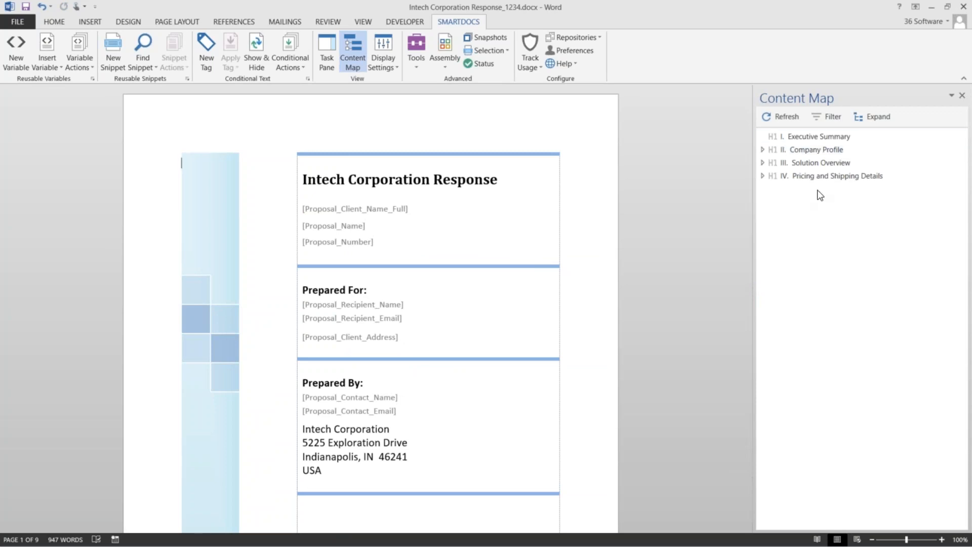
# Use Expand All in the Content Map pane to show every nested entry
pyautogui.click(871, 120)
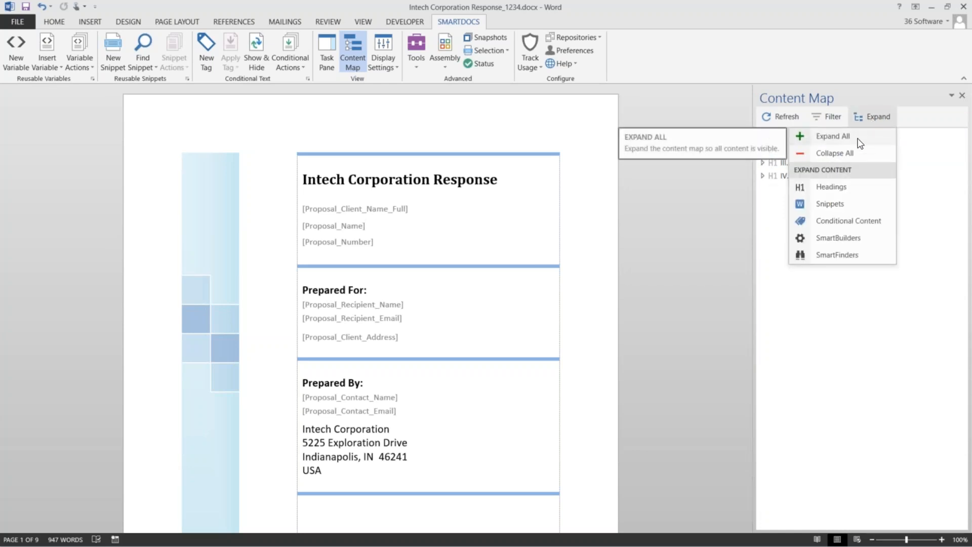
pyautogui.click(860, 144)
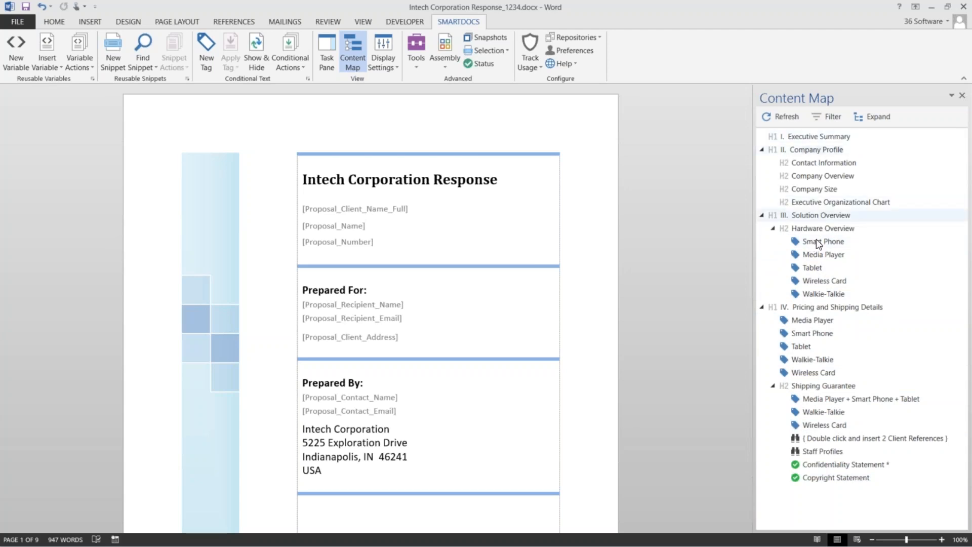
pyautogui.click(803, 451)
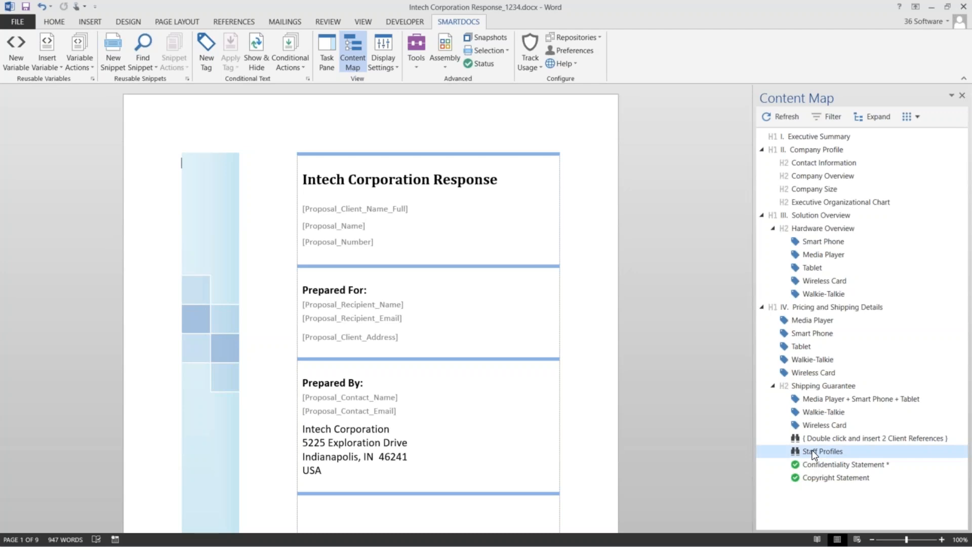
pyautogui.scroll(-2, 494, 425)
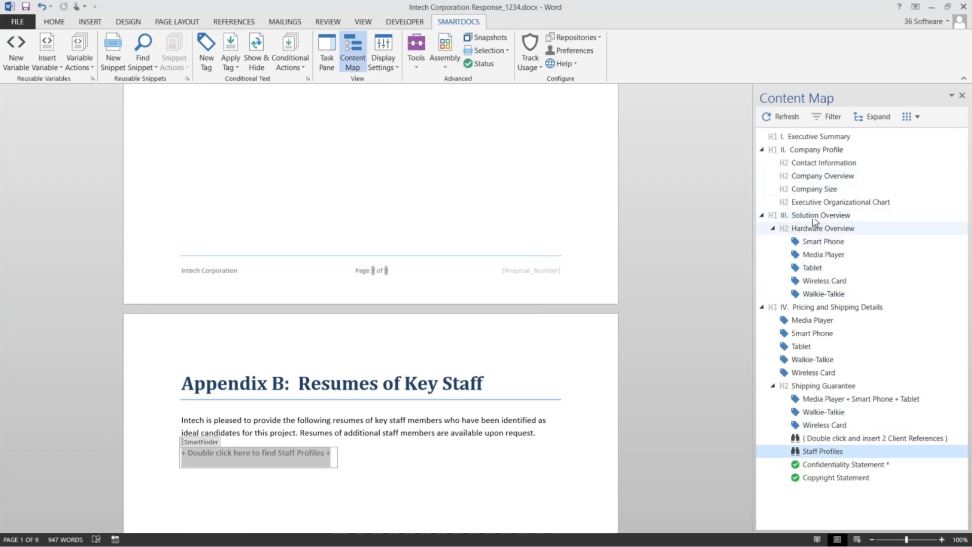
pyautogui.moveTo(745, 422); pyautogui.dragTo(742, 91)
pyautogui.click(962, 96)
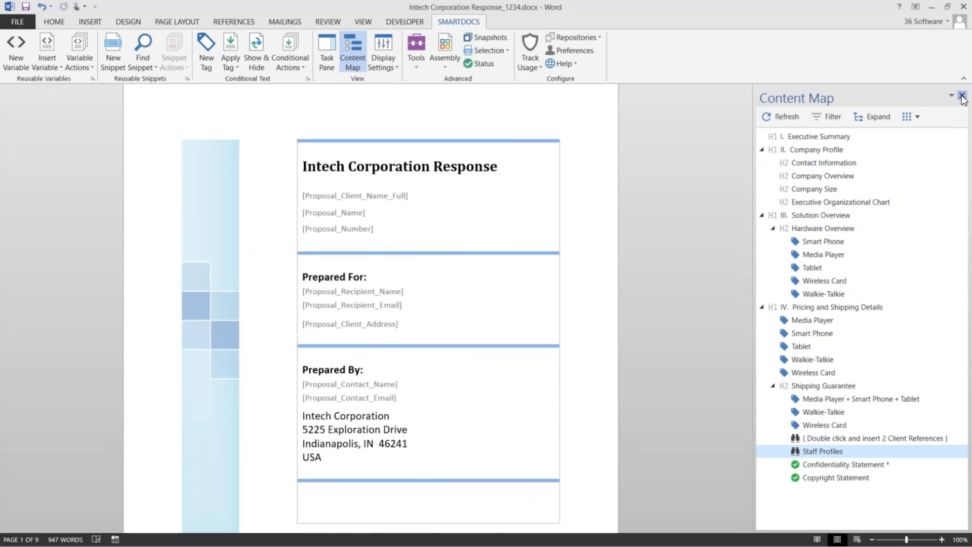
# Launch the Proposal Summary Information SmartBuilder from the Assembly list
pyautogui.click(444, 65)
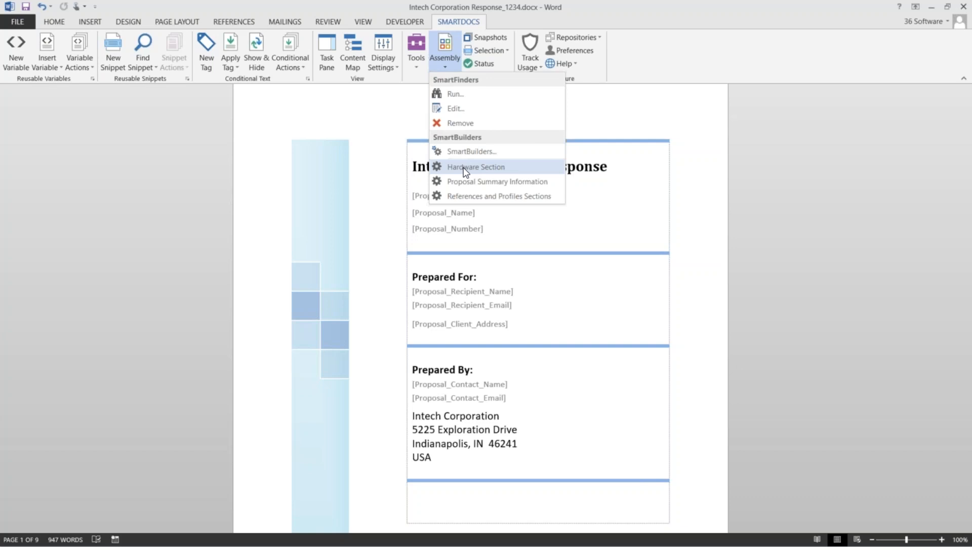
pyautogui.click(358, 126)
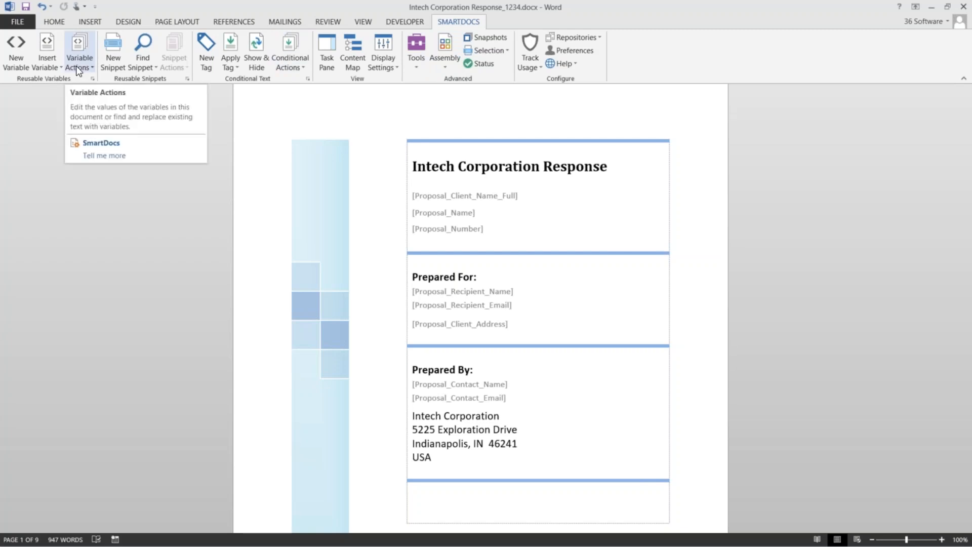
pyautogui.click(447, 61)
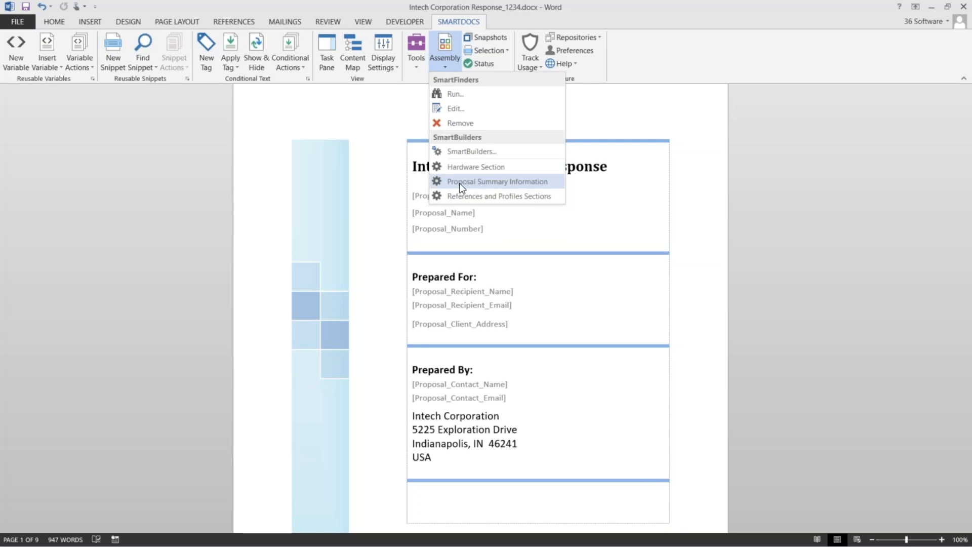
pyautogui.click(522, 183)
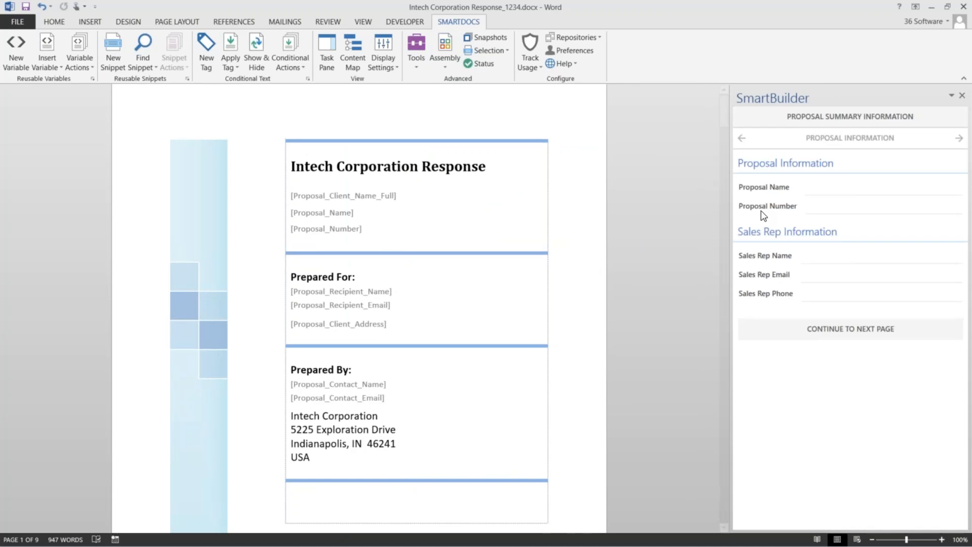
# Enter proposal name RFP and proposal number 1234
pyautogui.click(820, 189)
pyautogui.write('RFP')
pyautogui.press('Tab')
pyautogui.write('1234')
# Fill in the sales rep's name, e-mail and phone, then continue to client information
pyautogui.click(854, 257)
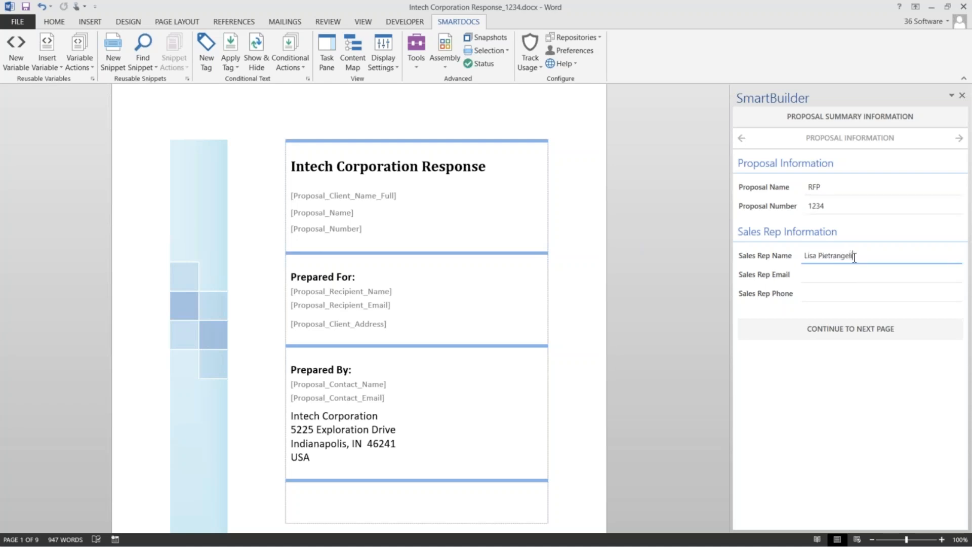
pyautogui.press('Tab')
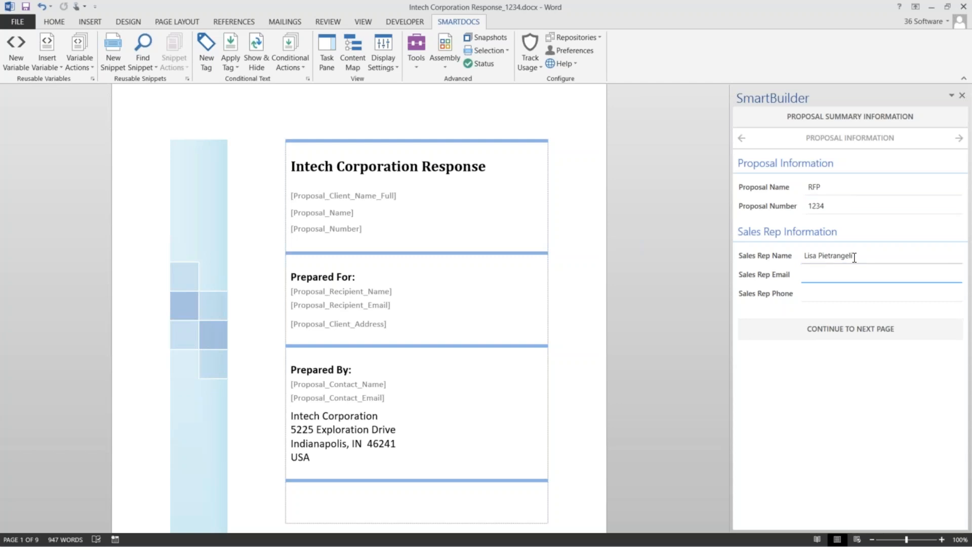
pyautogui.press('Tab')
pyautogui.write('555-5555')
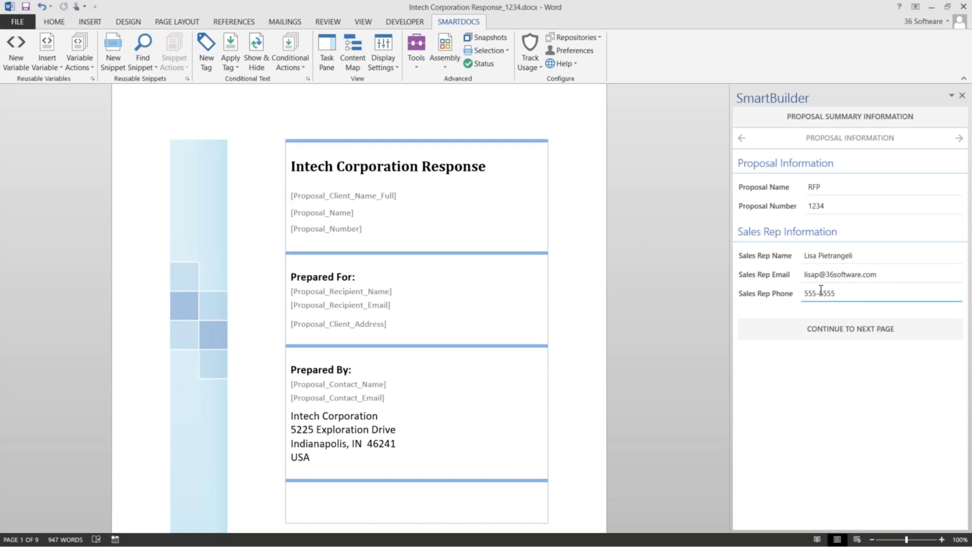
pyautogui.click(836, 330)
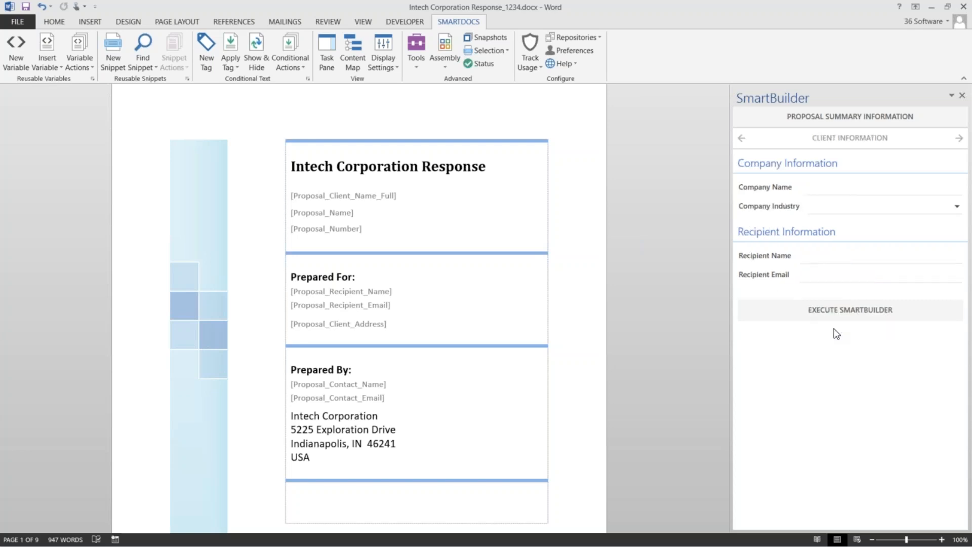
# Set the client company name to ACME with industry Government
pyautogui.click(840, 185)
pyautogui.write('ACME')
pyautogui.click(935, 206)
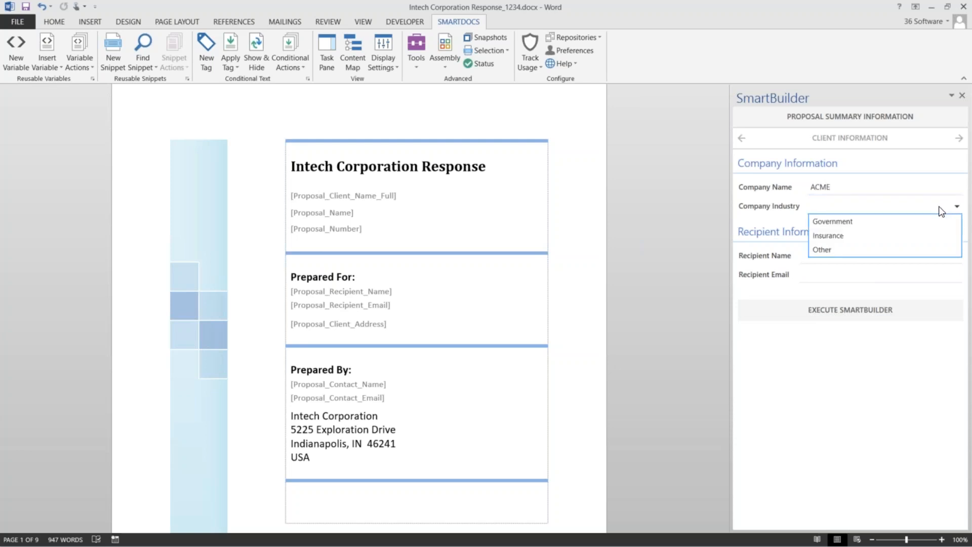
pyautogui.click(824, 222)
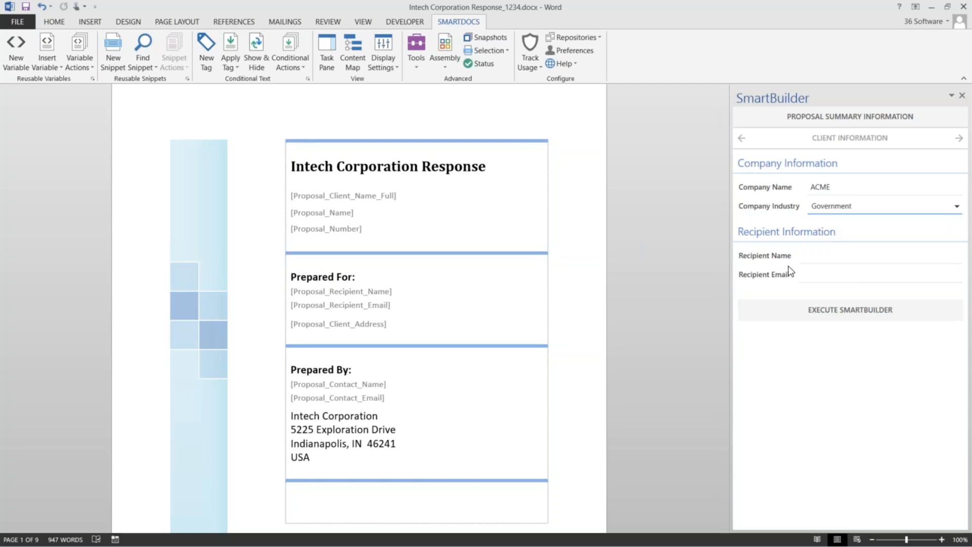
pyautogui.click(852, 188)
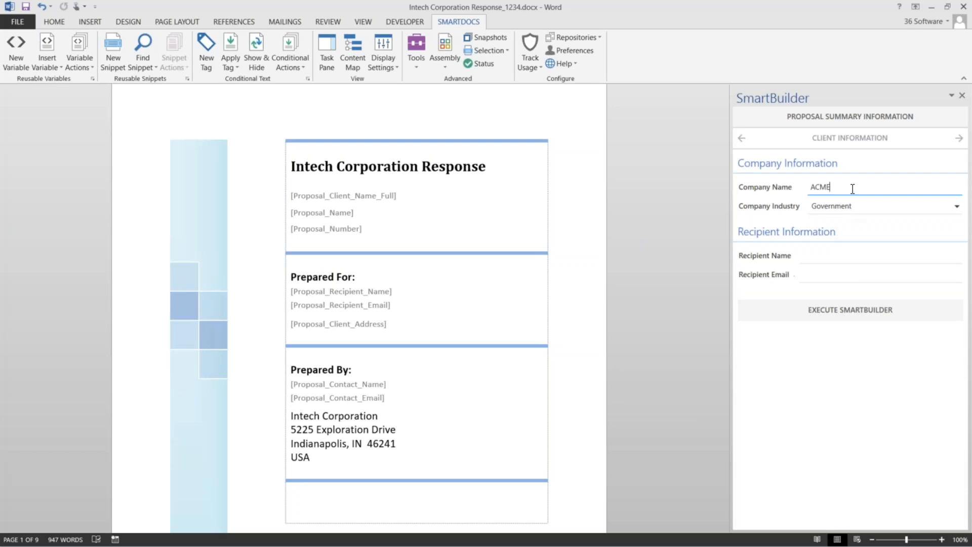
pyautogui.click(880, 209)
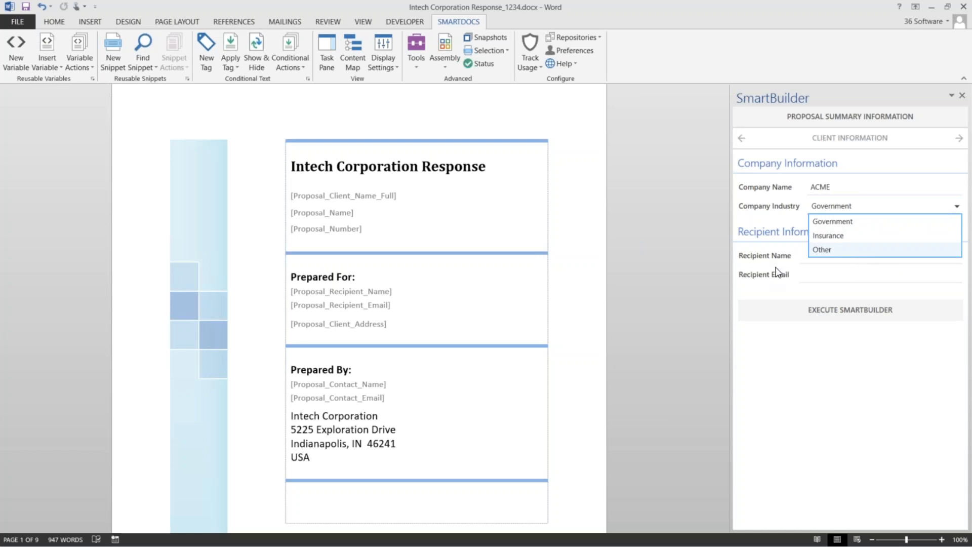
pyautogui.click(828, 262)
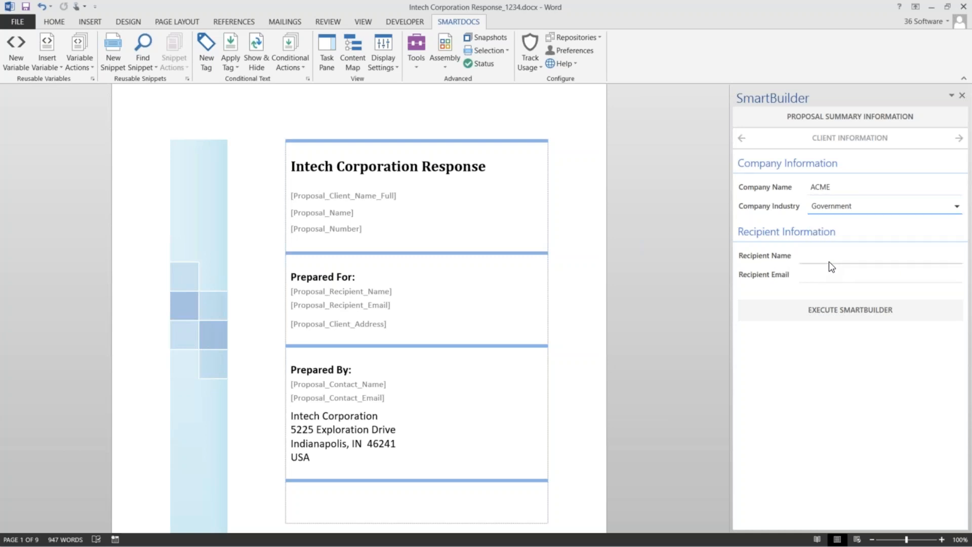
# Enter the recipient's name and e-mail address, then execute the SmartBuilder
pyautogui.click(829, 256)
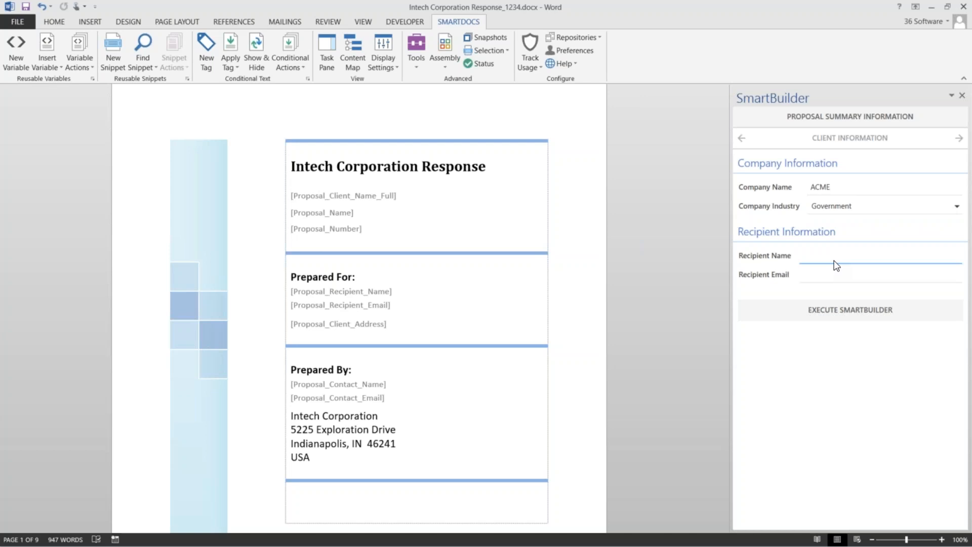
pyautogui.press('Tab')
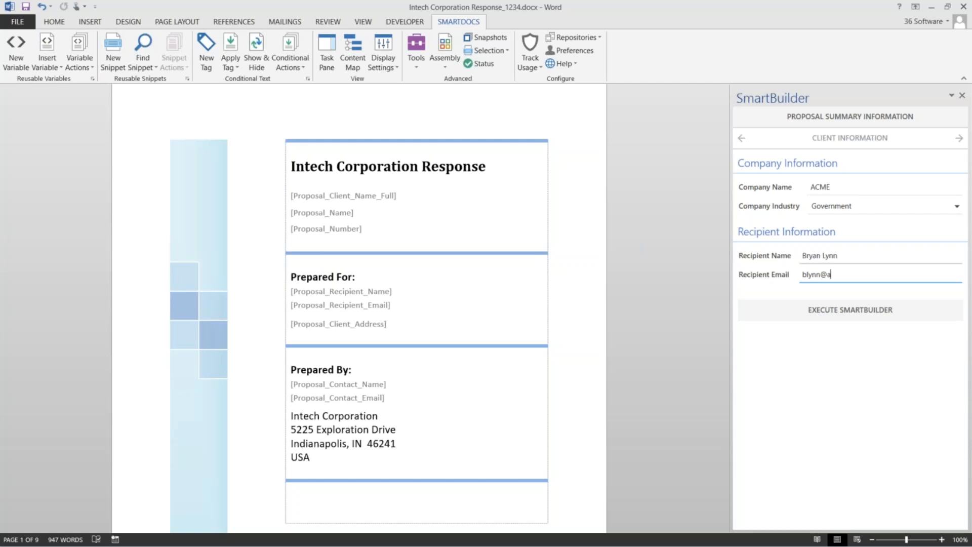
pyautogui.click(850, 312)
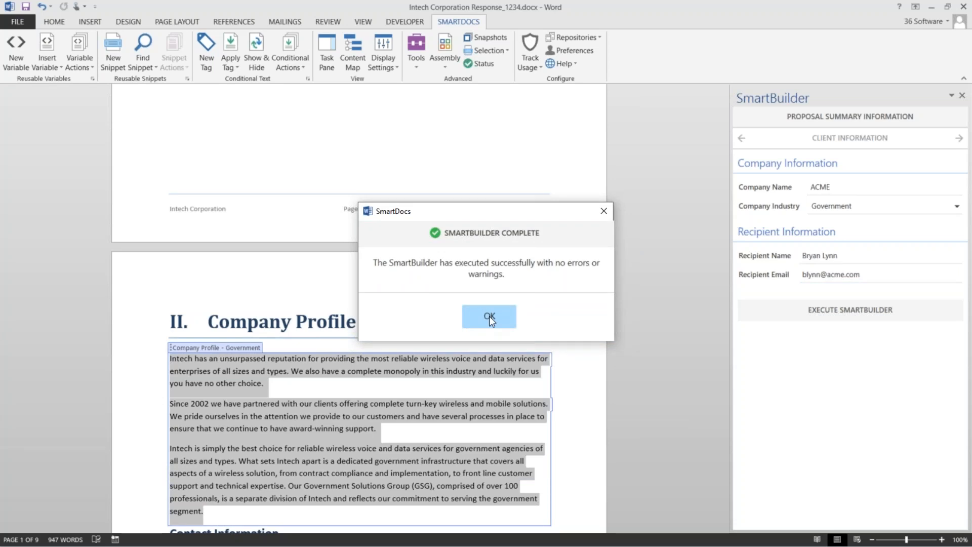
# Dismiss the completion message and check ACME, RFP and 1234 on the cover page
pyautogui.click(489, 316)
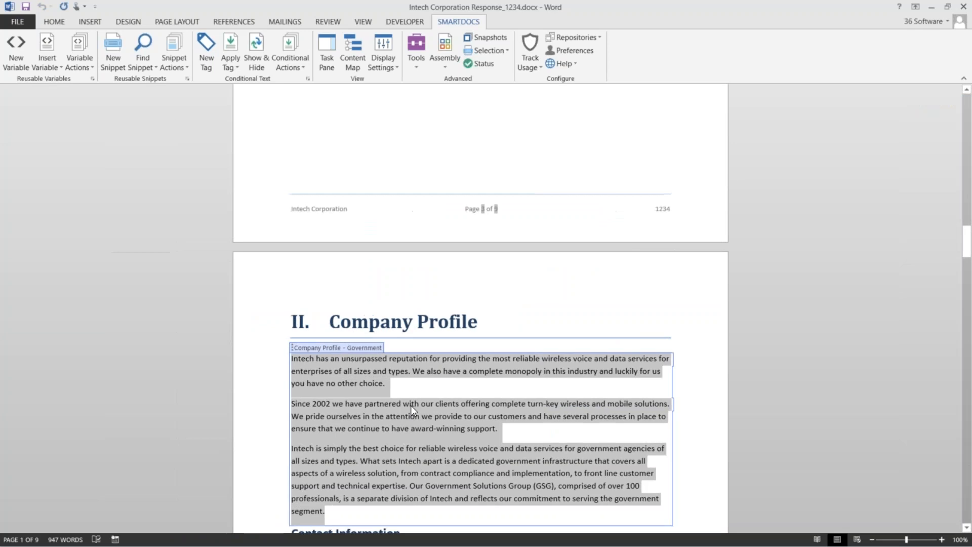
pyautogui.click(426, 403)
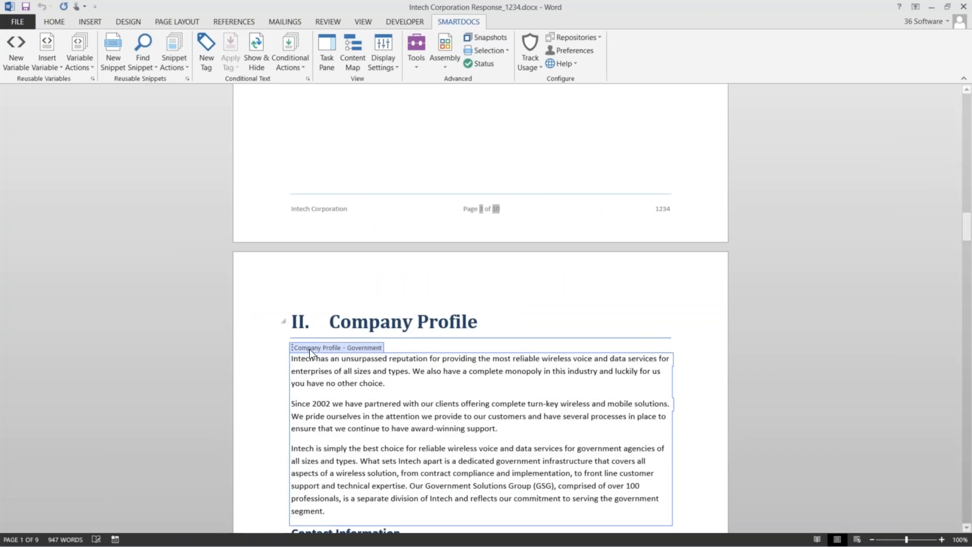
pyautogui.scroll(1, 394, 406)
pyautogui.scroll(15, 394, 406)
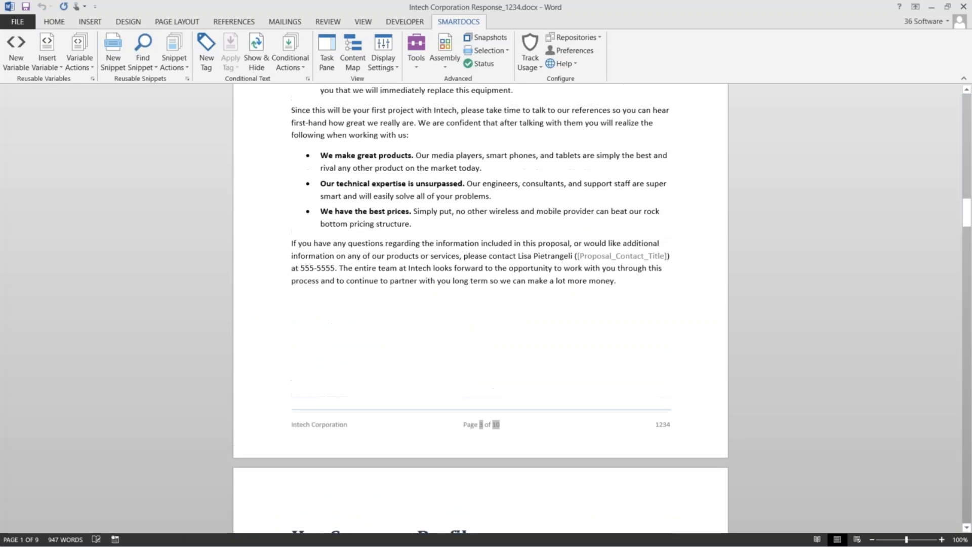
pyautogui.scroll(12, 481, 308)
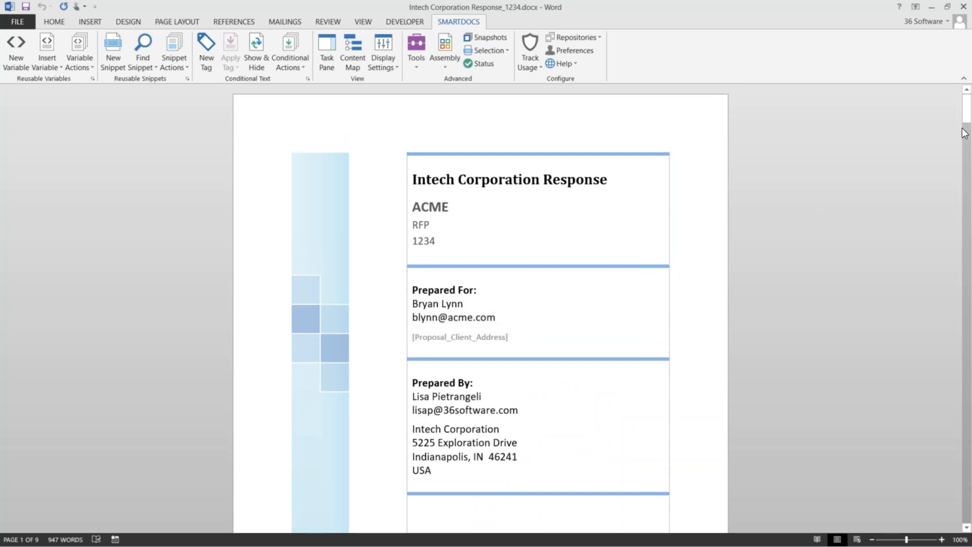
pyautogui.moveTo(968, 116); pyautogui.dragTo(967, 137)
# Run the Hardware Section SmartBuilder with Smart Phone and Media Player, then view the table
pyautogui.click(445, 53)
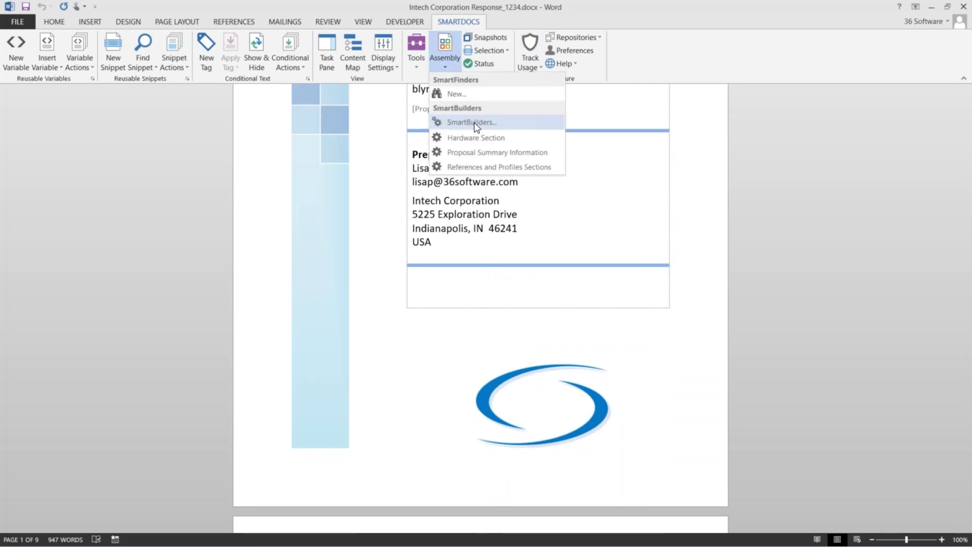
pyautogui.click(473, 137)
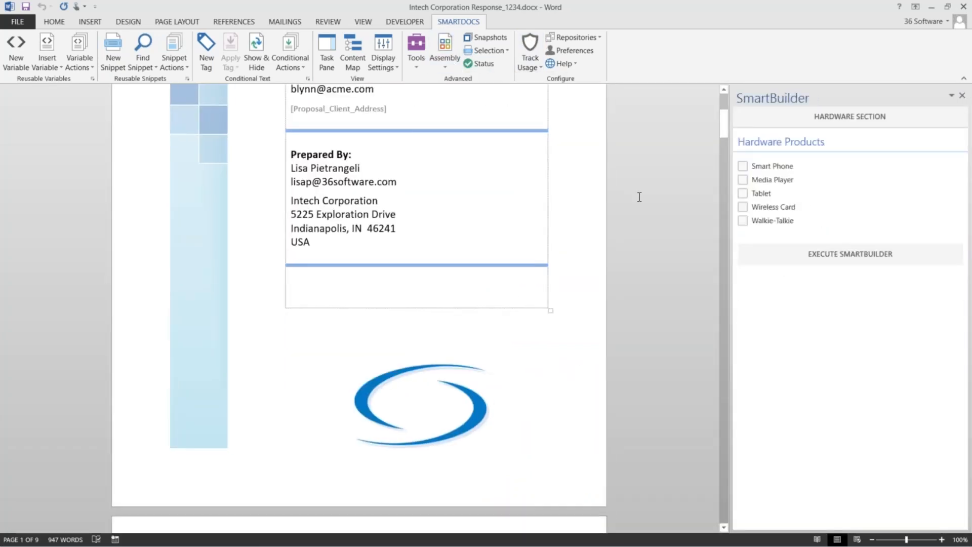
pyautogui.click(743, 166)
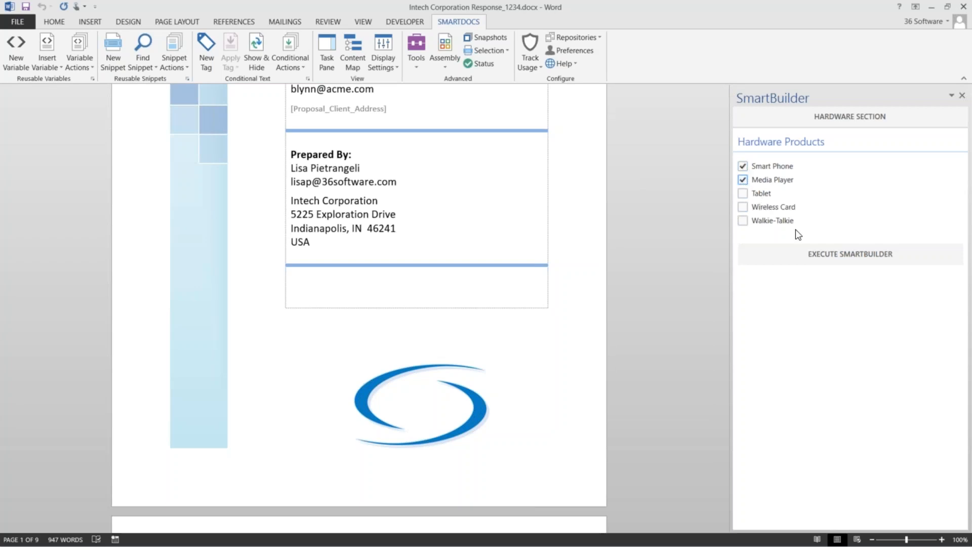
pyautogui.click(830, 255)
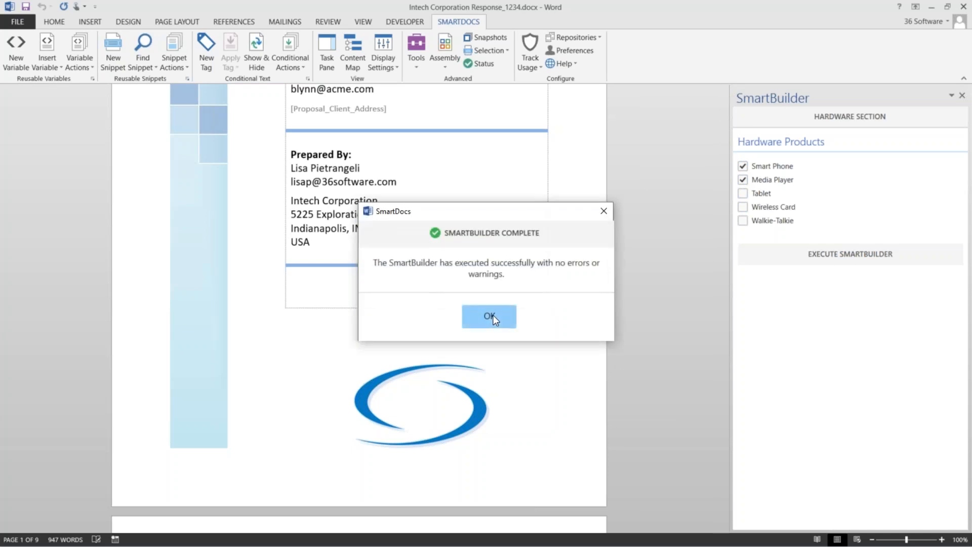
pyautogui.click(489, 316)
pyautogui.scroll(-6, 492, 319)
pyautogui.scroll(-20, 480, 304)
pyautogui.scroll(-20, 495, 317)
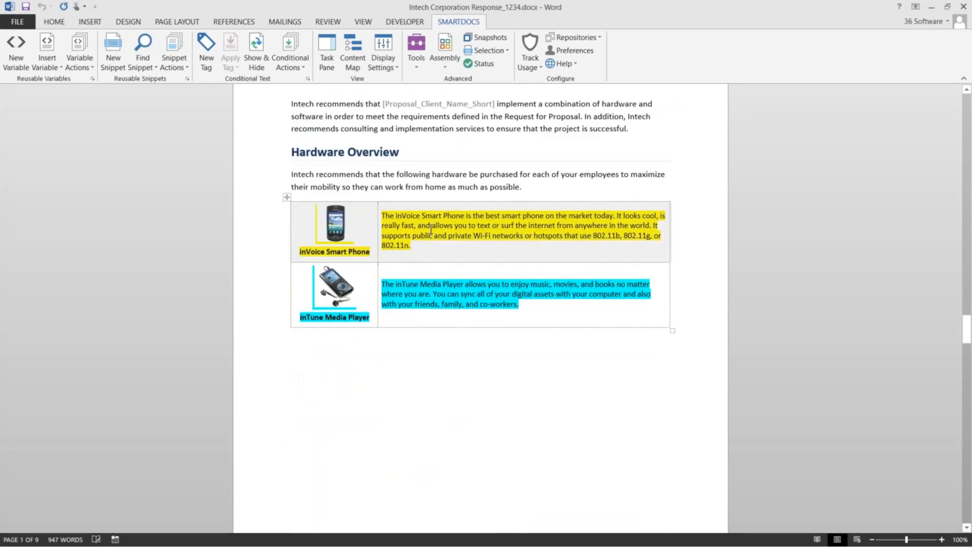
# Review the inserted hardware table, then advance the PowerPoint slide show to slide 7
pyautogui.click(431, 229)
pyautogui.scroll(-10, 434, 293)
pyautogui.scroll(-8, 480, 303)
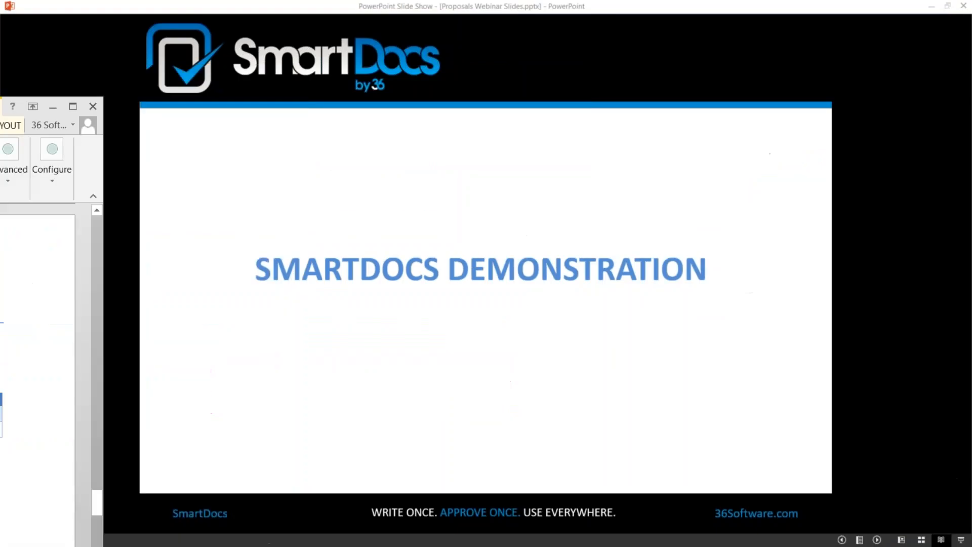
pyautogui.click(623, 223)
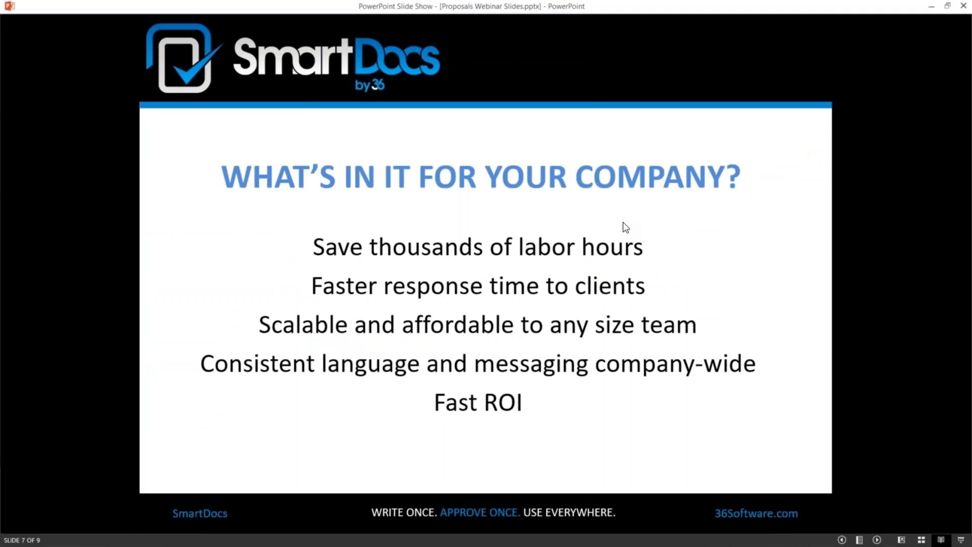